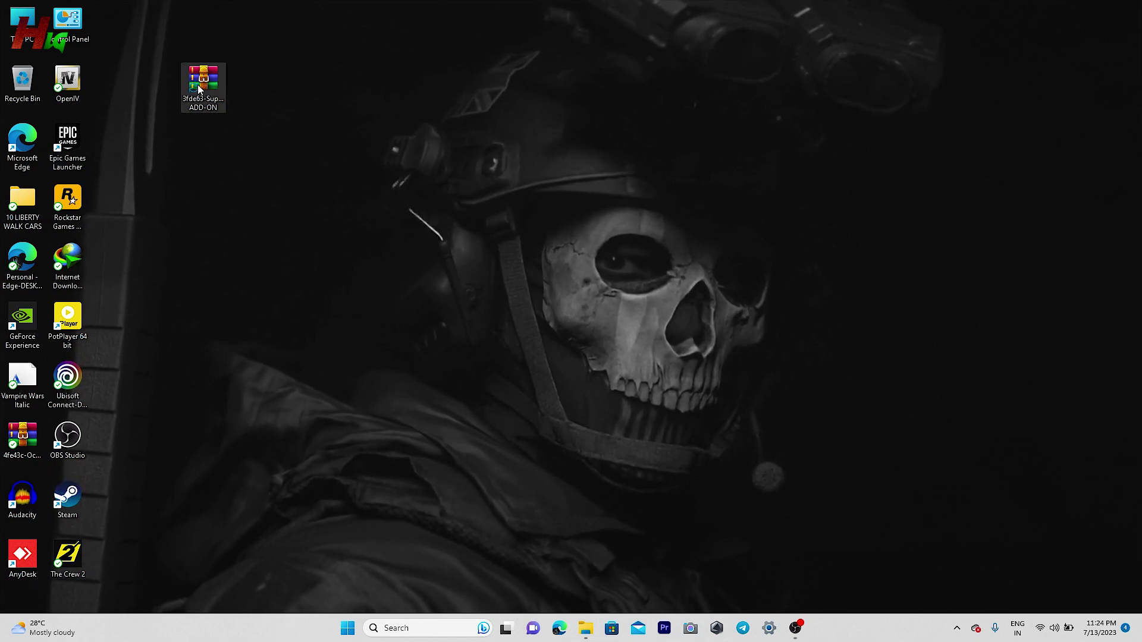
Extract the 3fde63-SupraDRC ADD-ON archive onto the desktop and place the extracted SupraDRC ADD-ON folder beneath the archive.
right_click(214, 99)
mouse_move(381, 336)
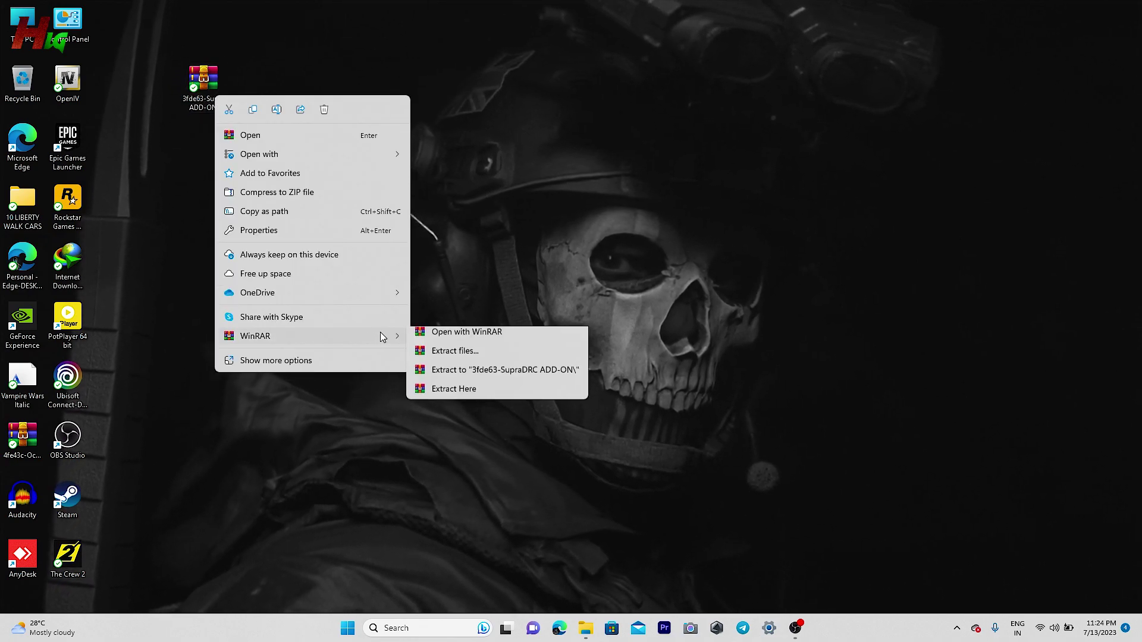
click(453, 393)
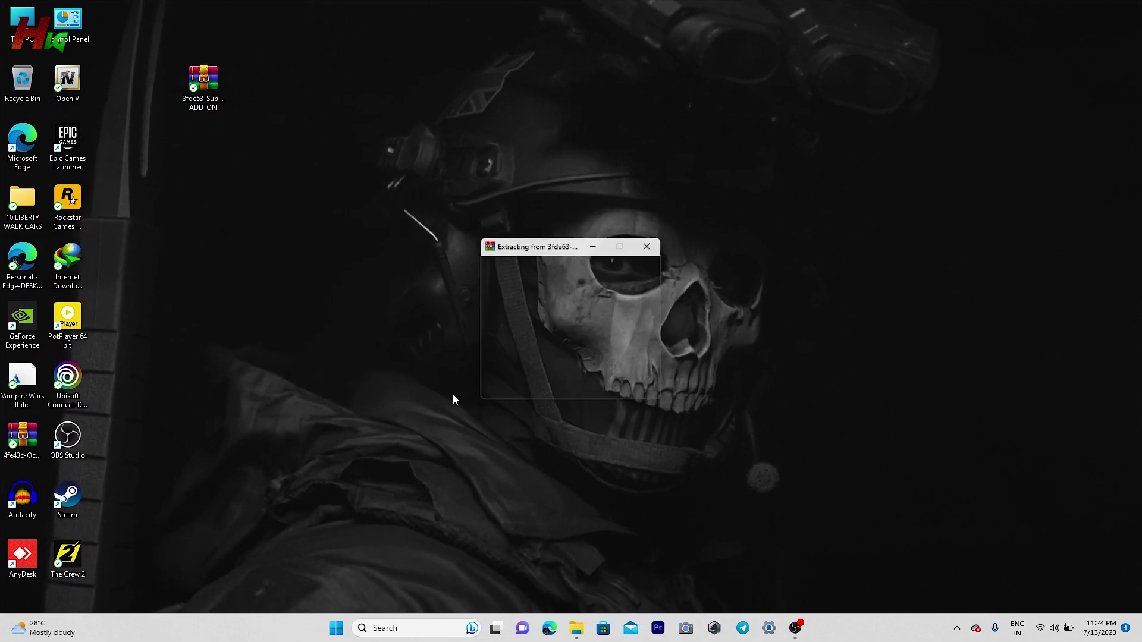
drag(104, 16, 222, 142)
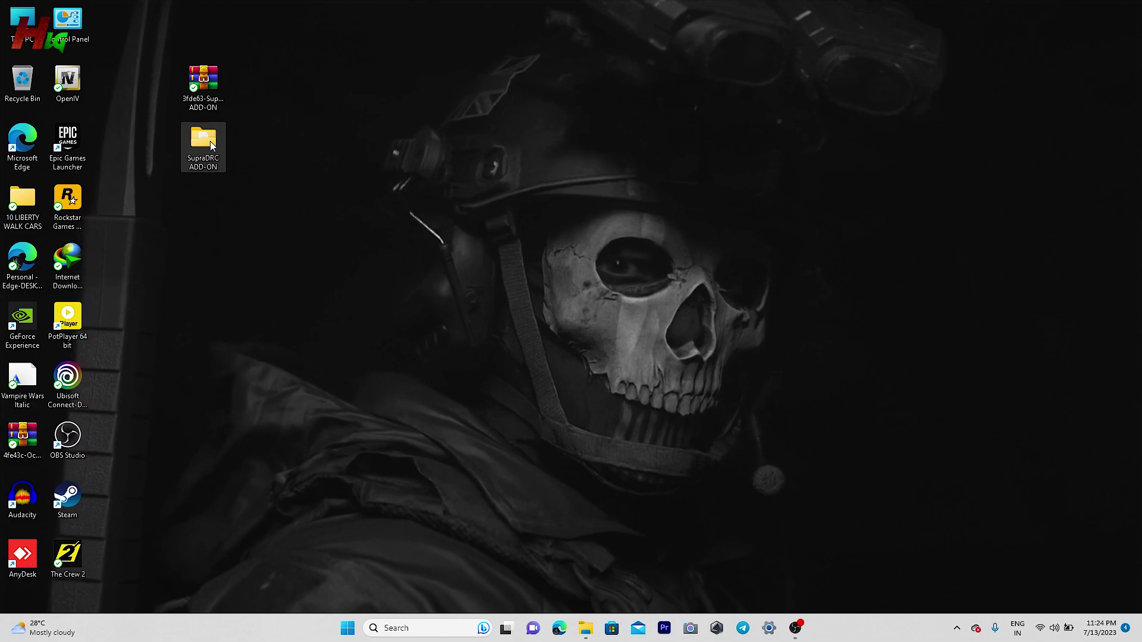
Open SupraDRC ADD-ON\Addon\update\x64\dlcpacks, look inside the supradrcustom folder and return to dlcpacks.
double_click(209, 141)
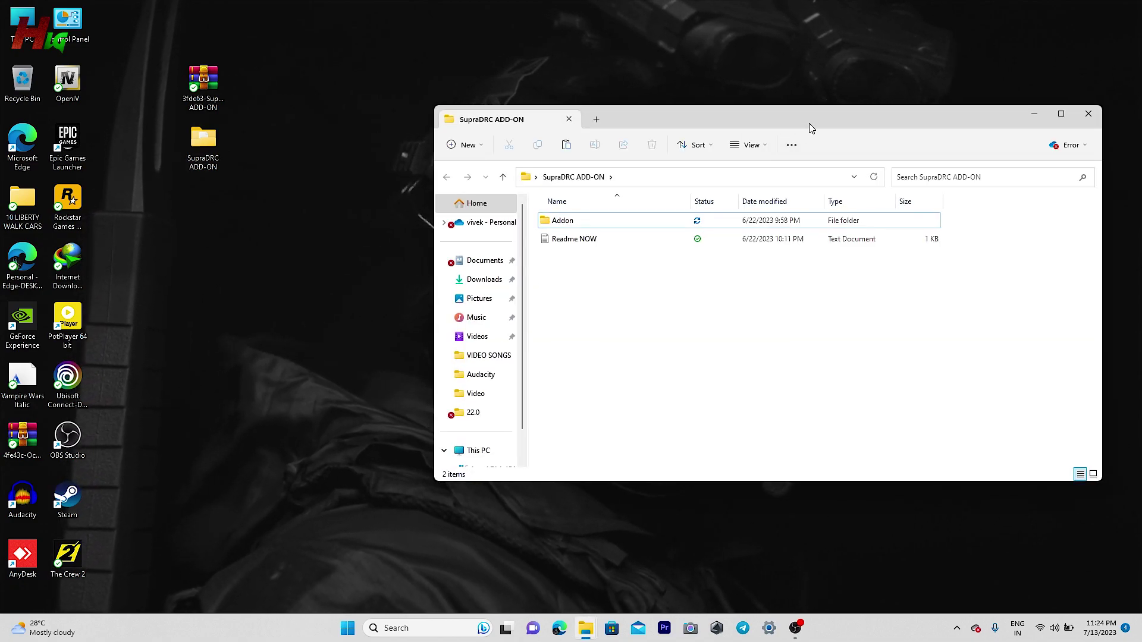
double_click(590, 223)
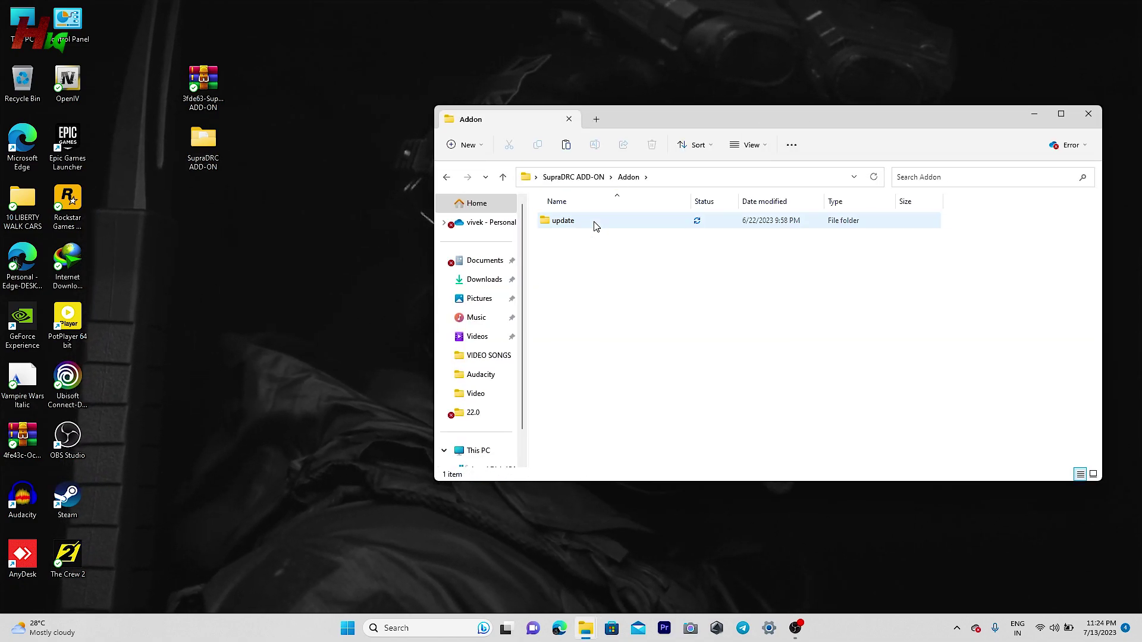
double_click(595, 223)
double_click(594, 223)
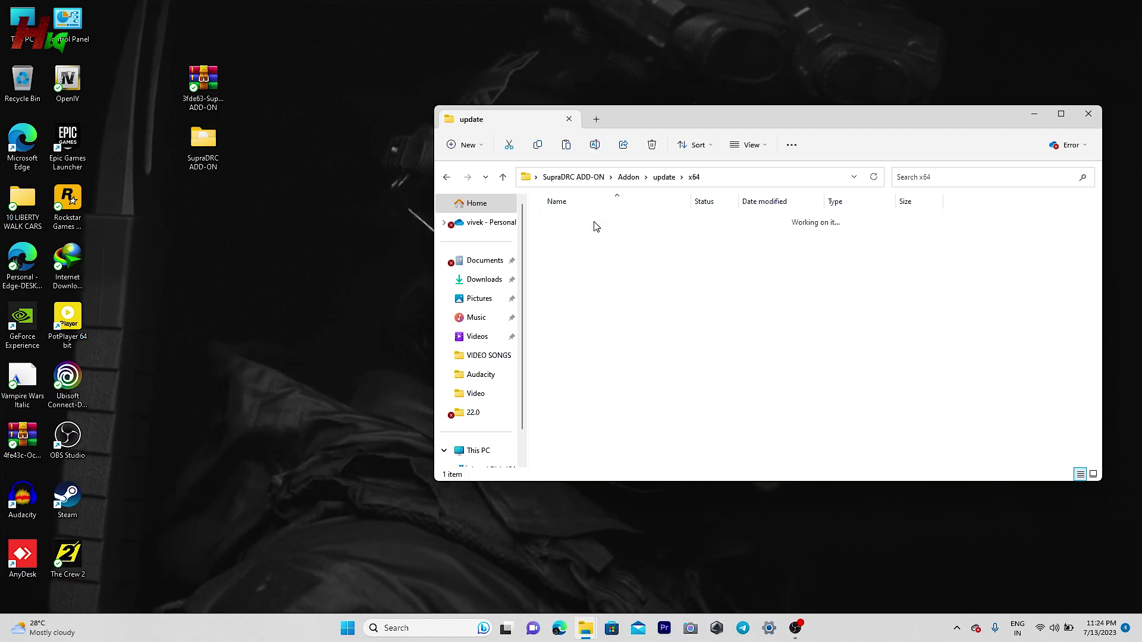
double_click(594, 223)
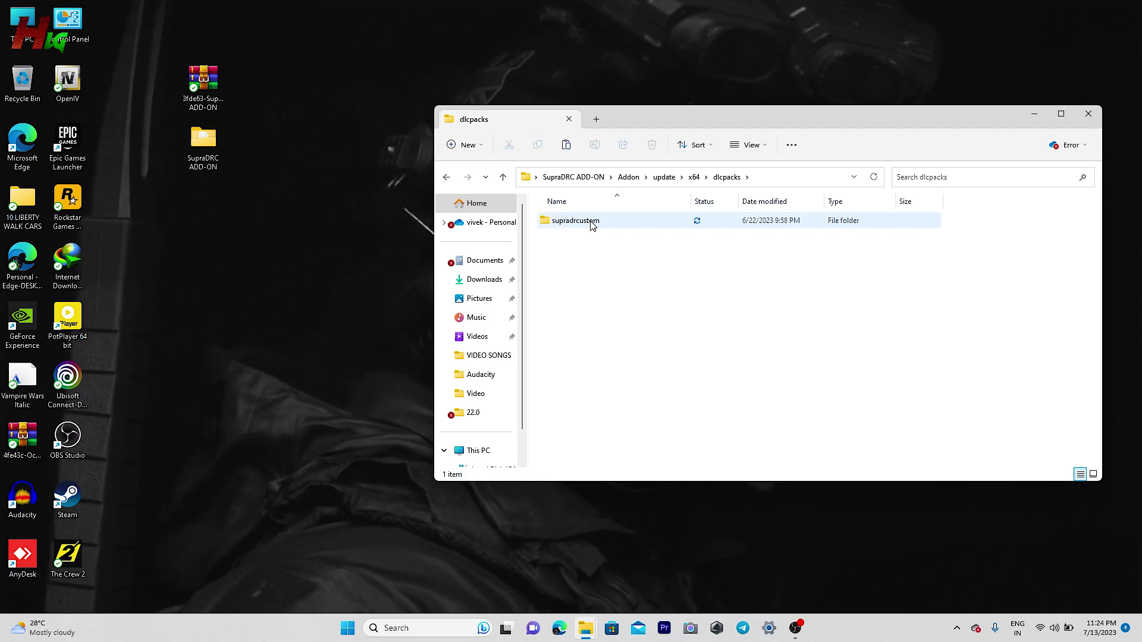
click(604, 226)
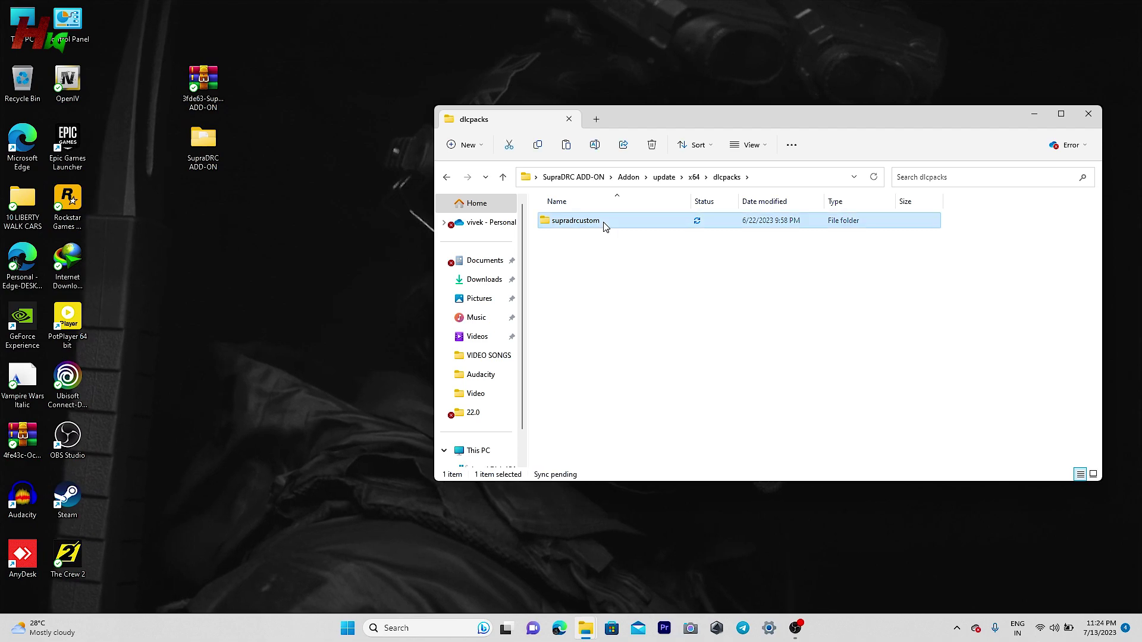
double_click(604, 226)
click(445, 178)
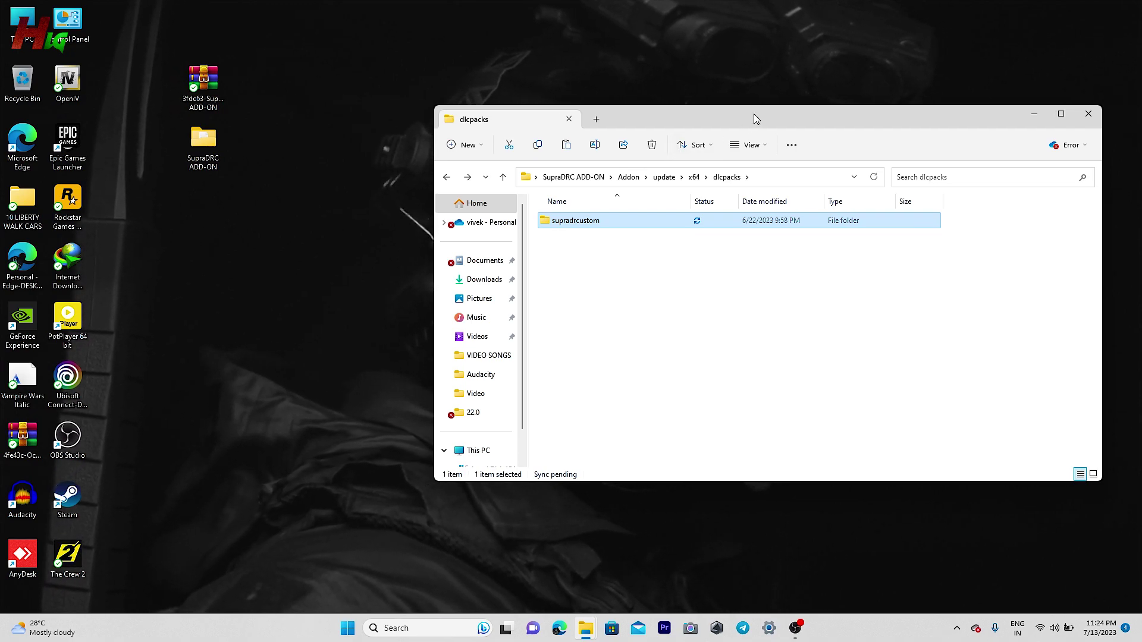
Arrange the add-on's dlcpacks window side by side with the Grand Theft Auto V window and open mods\update\x64\dlcpacks in the latter.
drag(759, 112, 388, 44)
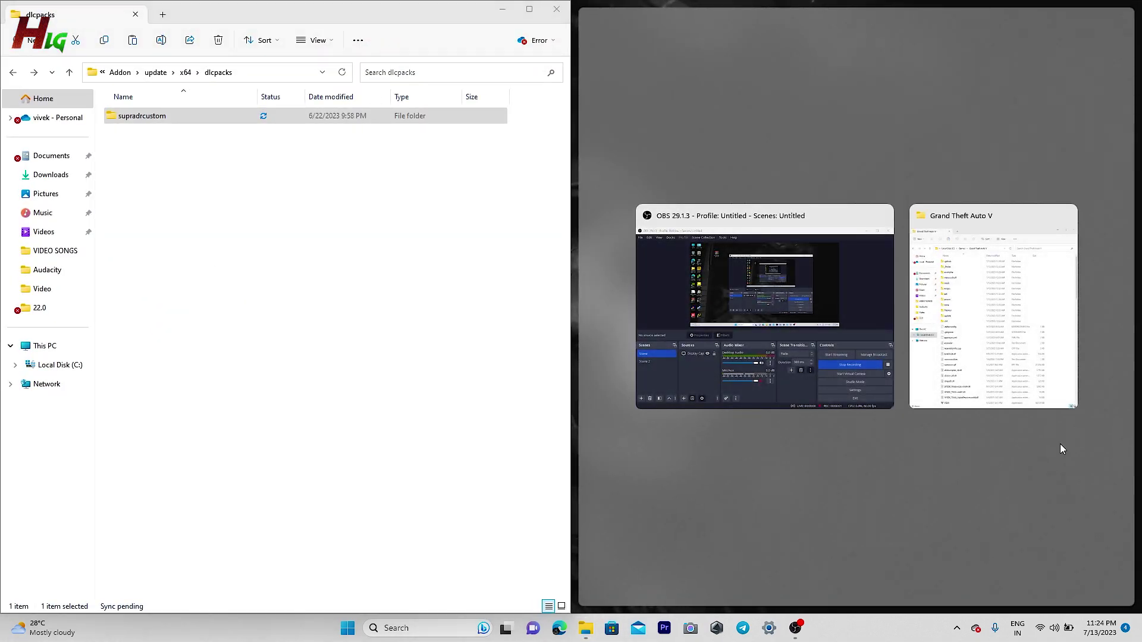
click(1032, 331)
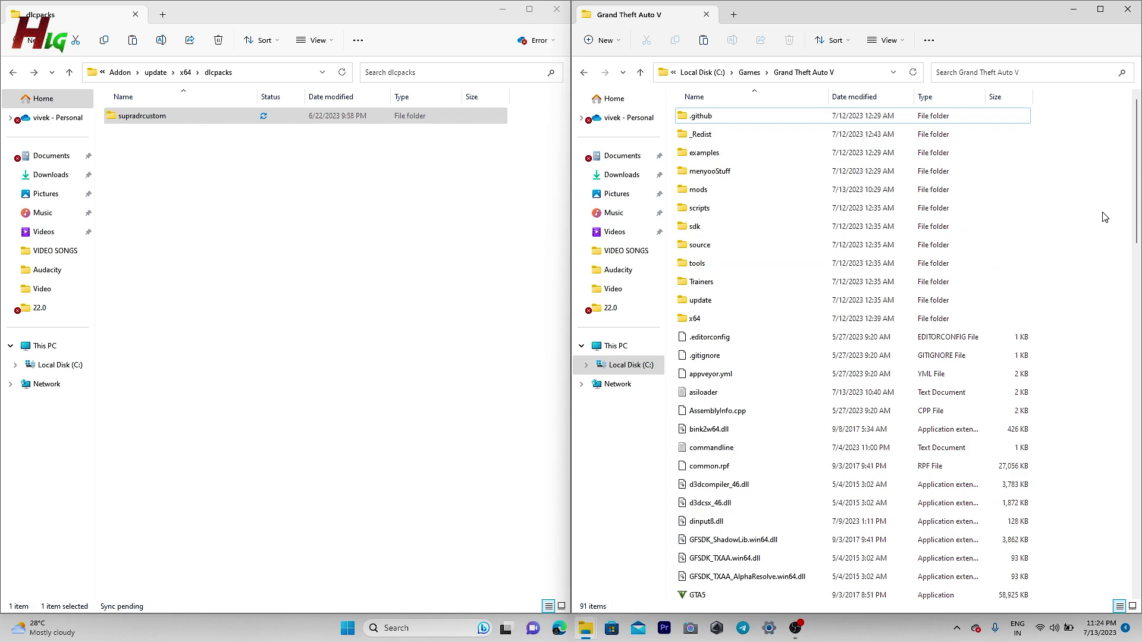
double_click(698, 190)
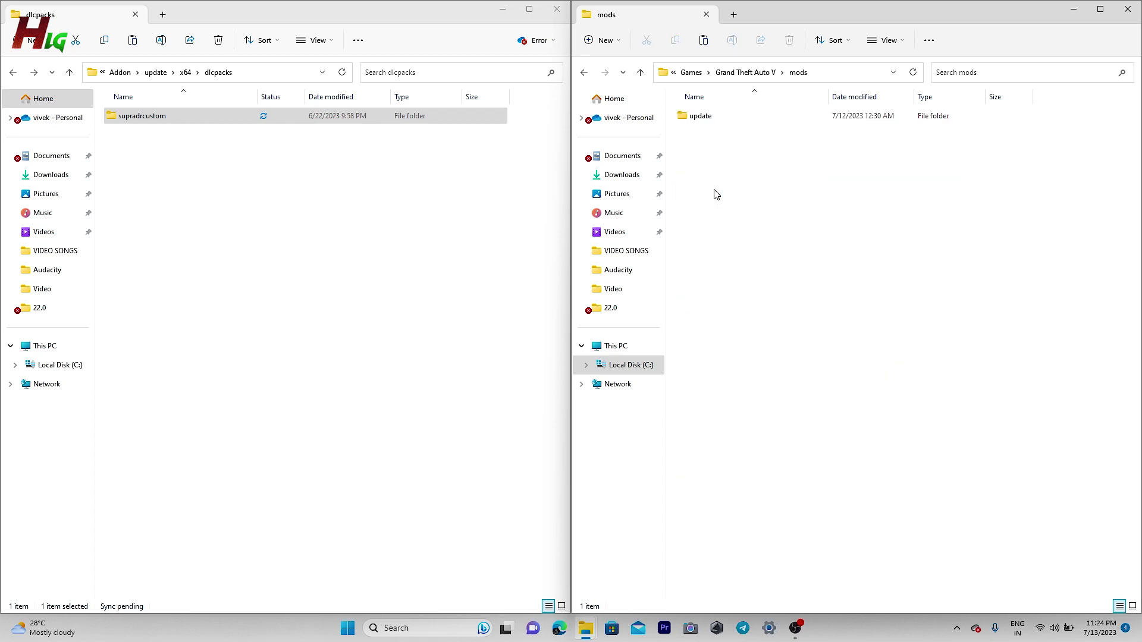
double_click(706, 119)
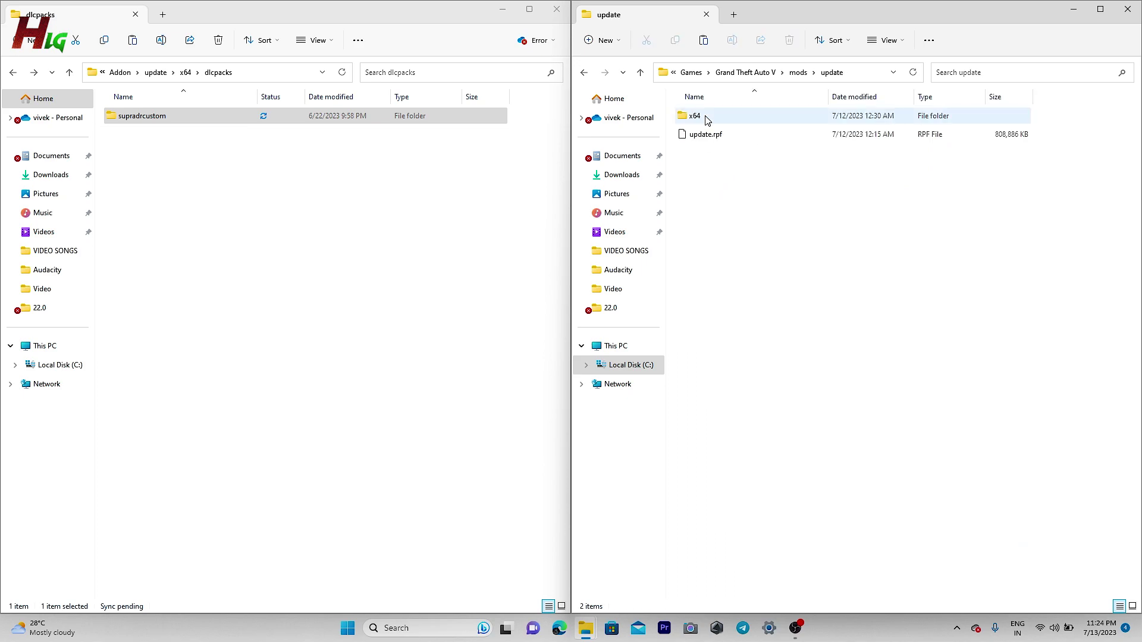
double_click(708, 119)
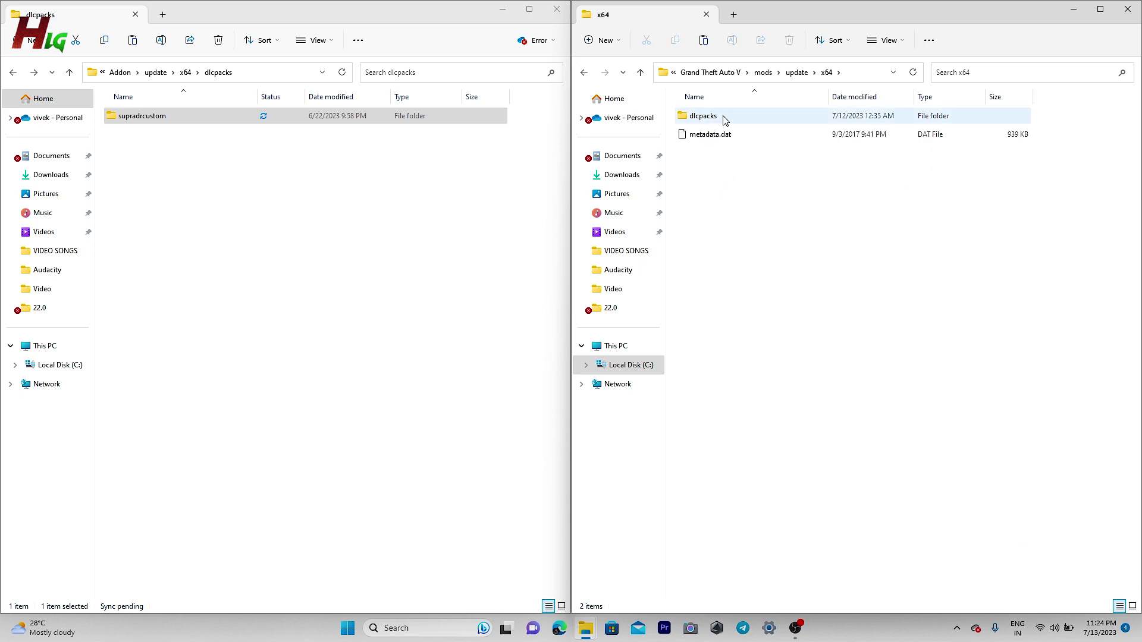
double_click(730, 119)
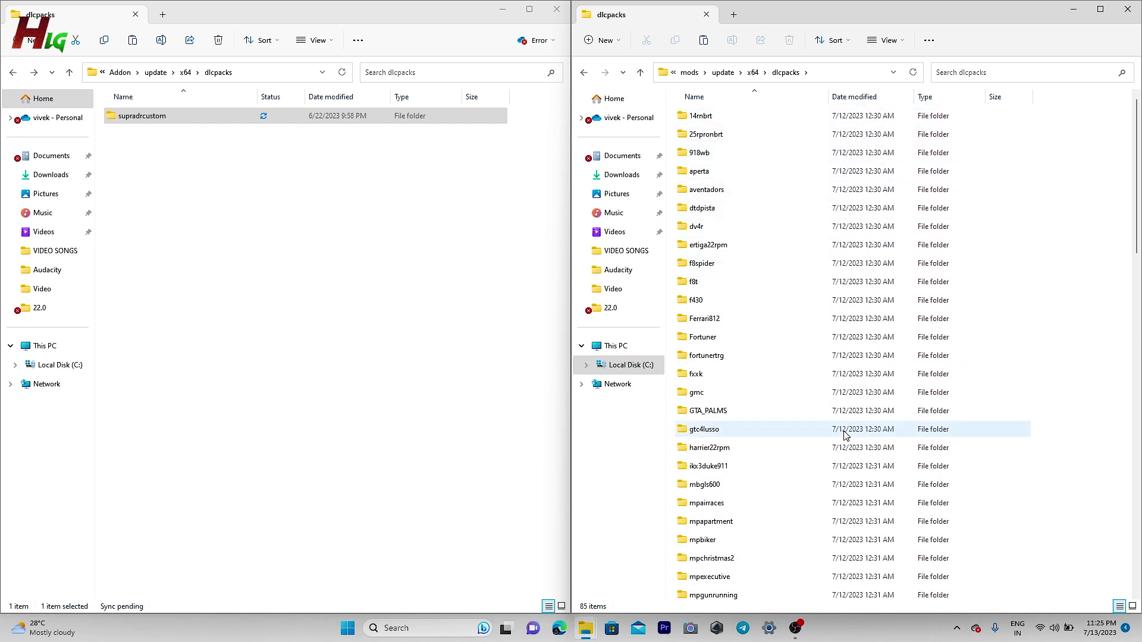
Move the supradrcustom folder from the add-on into the game's mods\update\x64\dlcpacks folder.
scroll(1081, 422, down, 19)
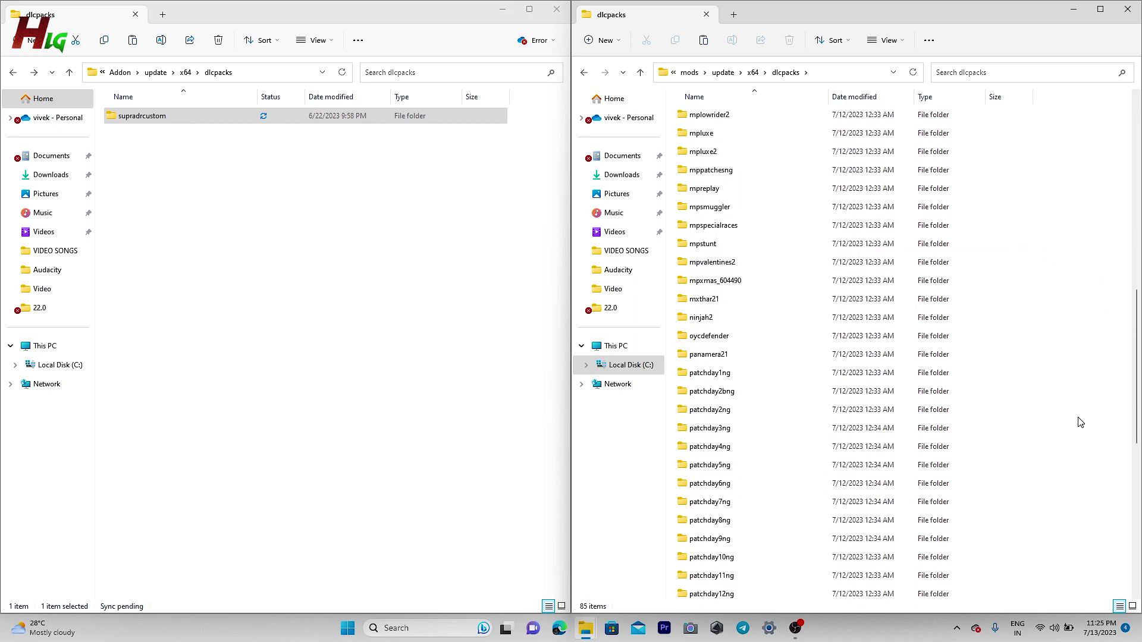
scroll(1081, 423, down, 2)
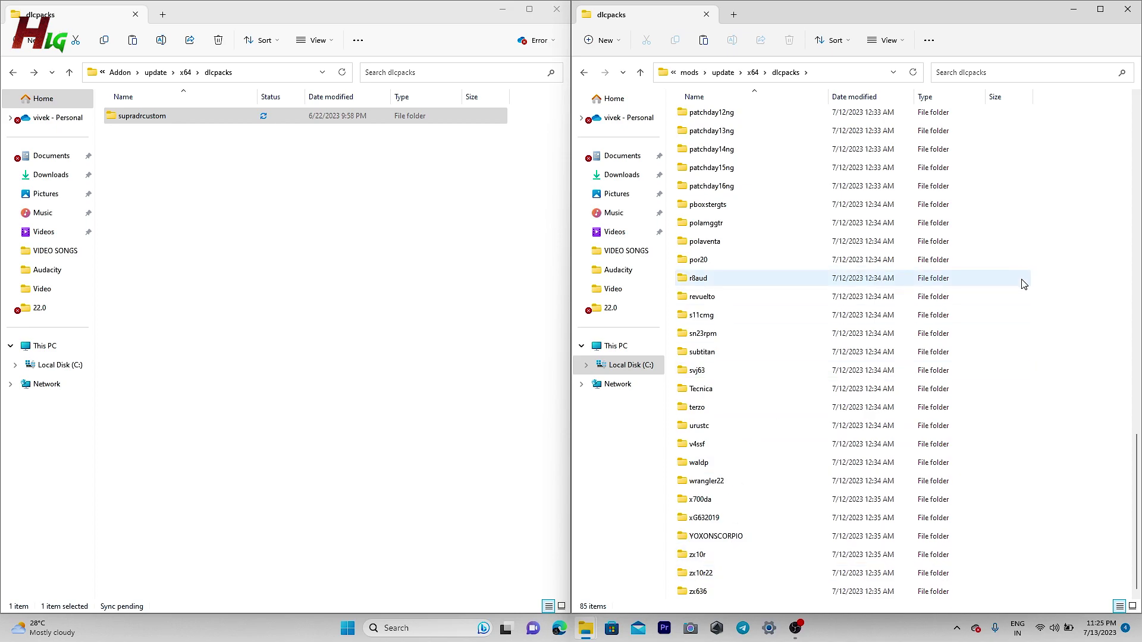
scroll(1023, 285, up, 19)
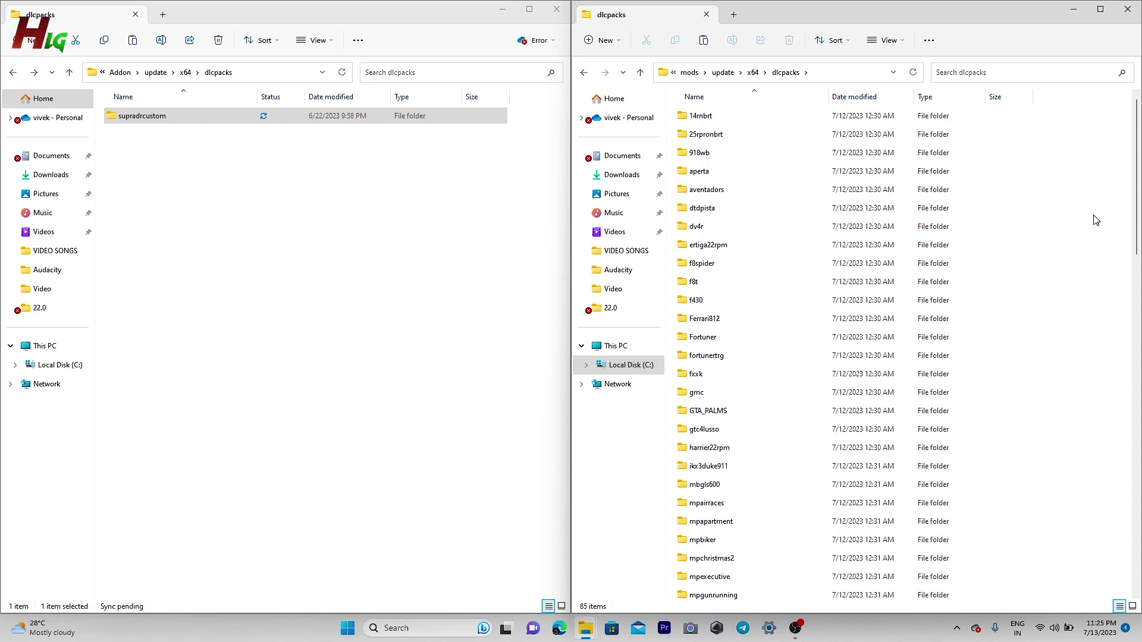
click(190, 118)
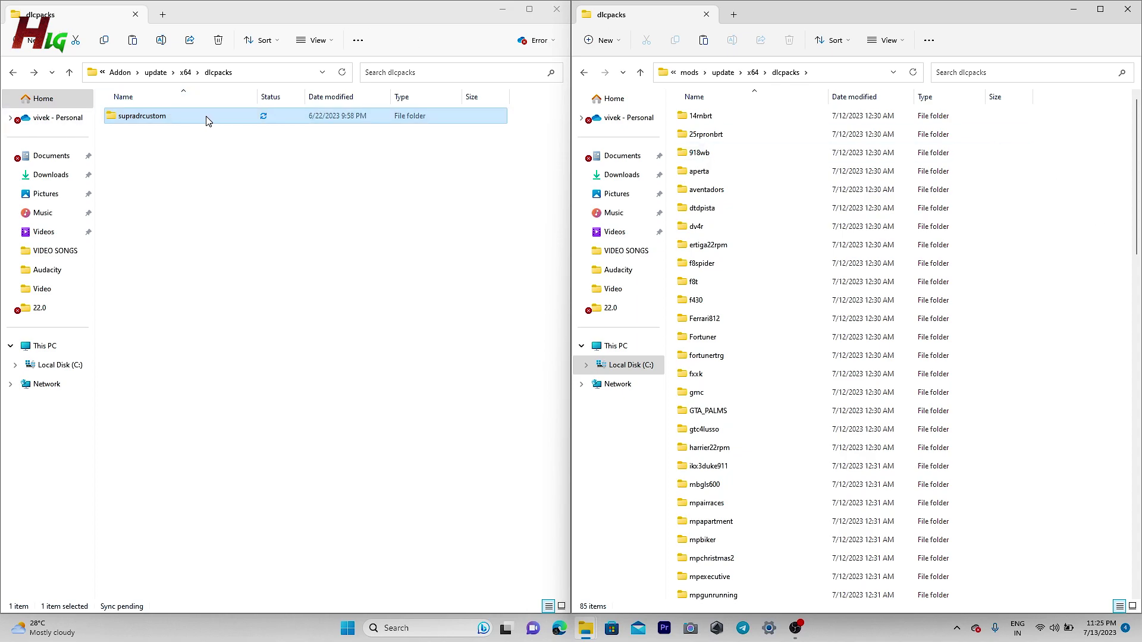
drag(207, 119, 1092, 275)
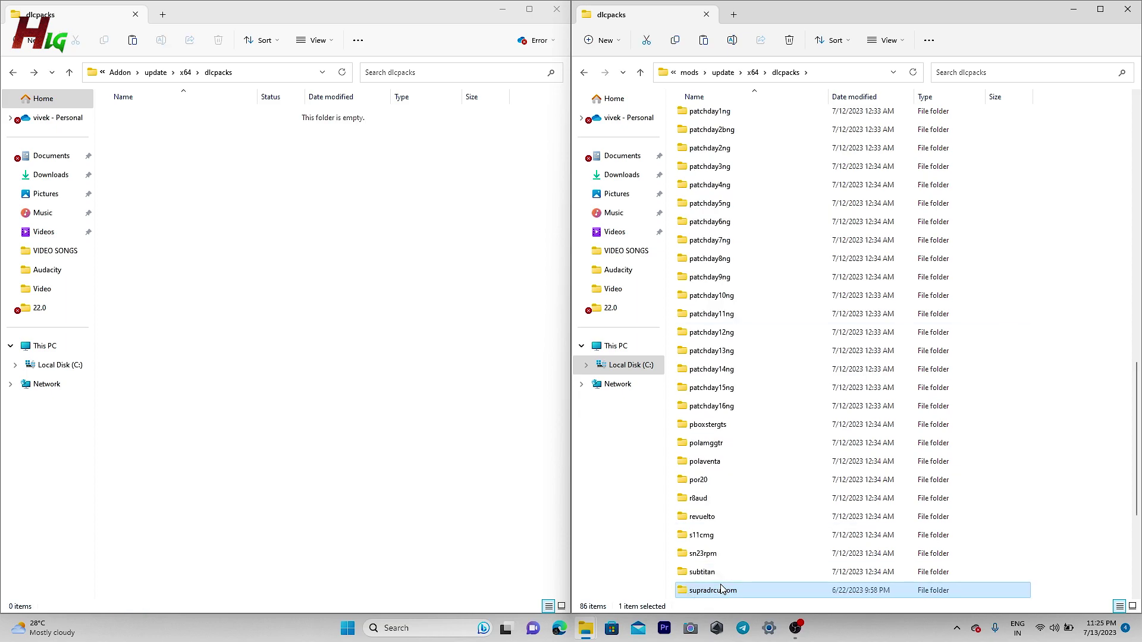
Keep only the game's dlcpacks window open, bring supradrcustom into view and move the window away from the desktop shortcuts.
click(430, 327)
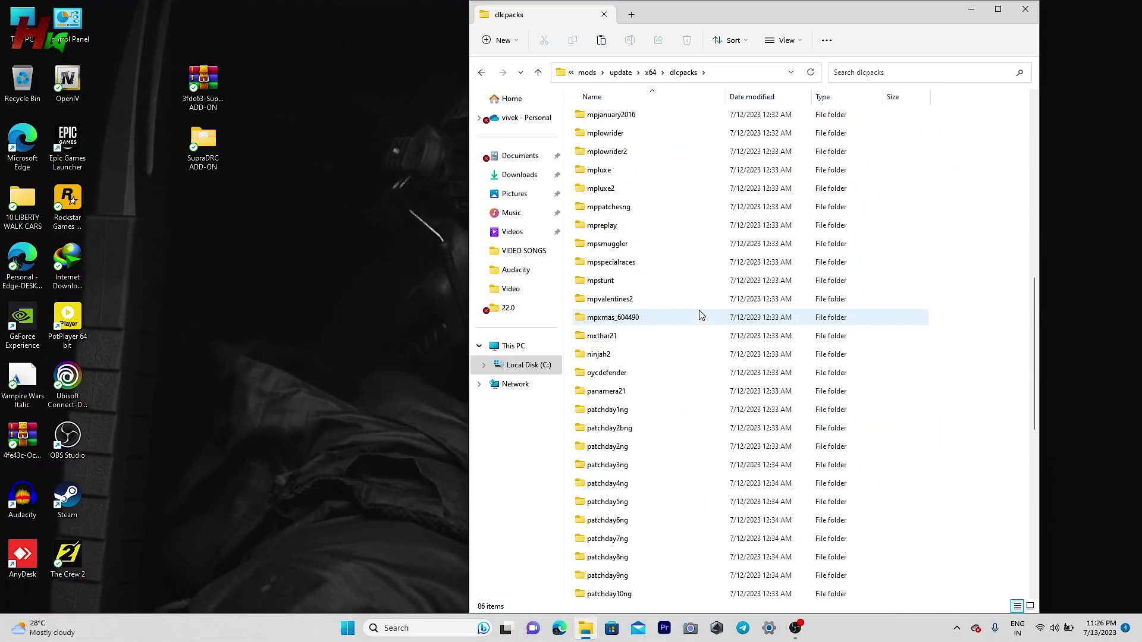
scroll(701, 315, down, 10)
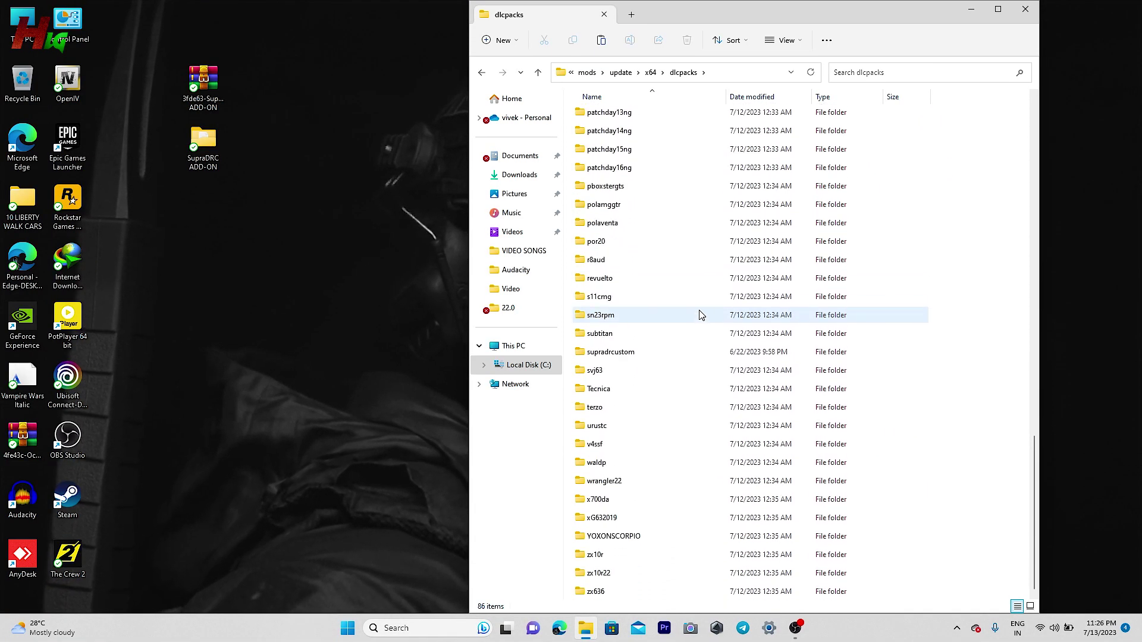
drag(711, 17, 807, 13)
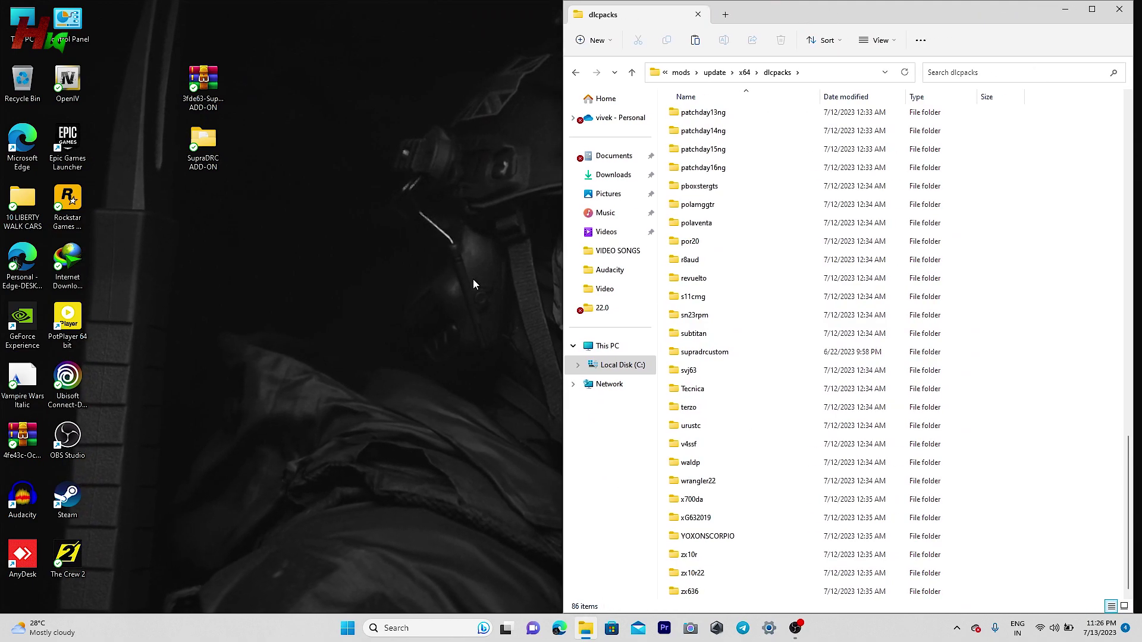
click(409, 191)
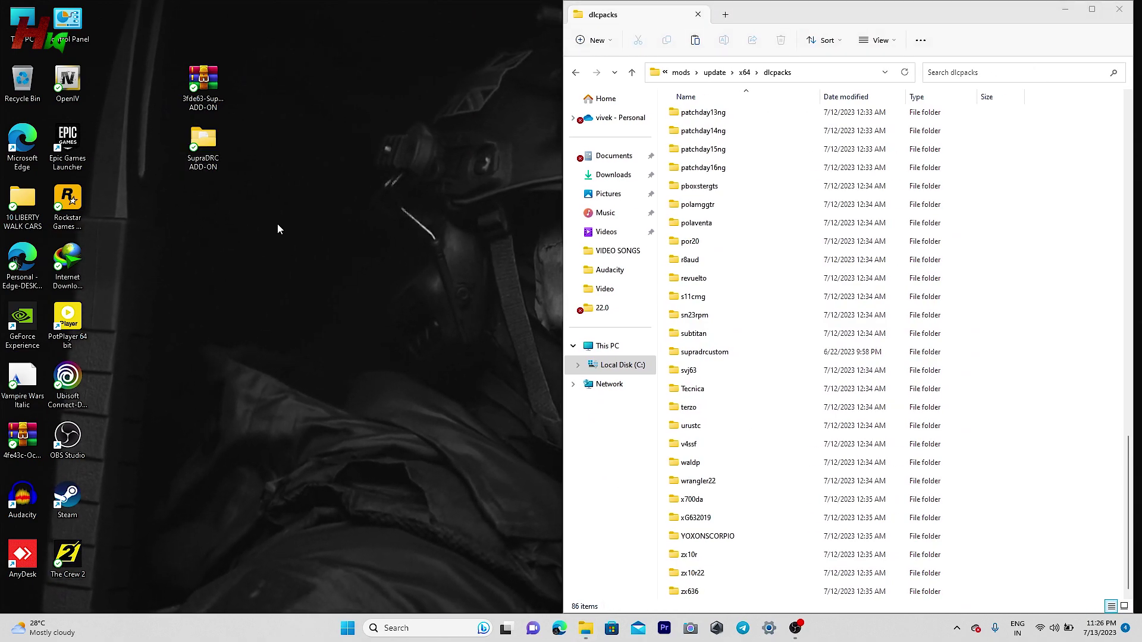
Launch OpenIV for the Windows version of Grand Theft Auto V and enable its edit mode.
double_click(67, 88)
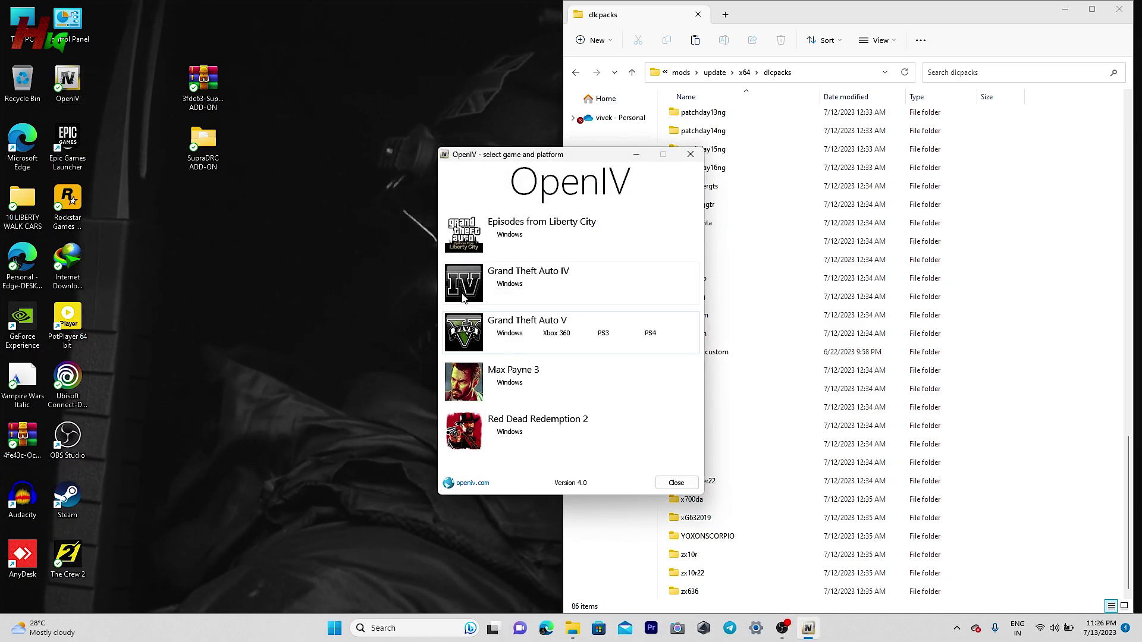
click(499, 335)
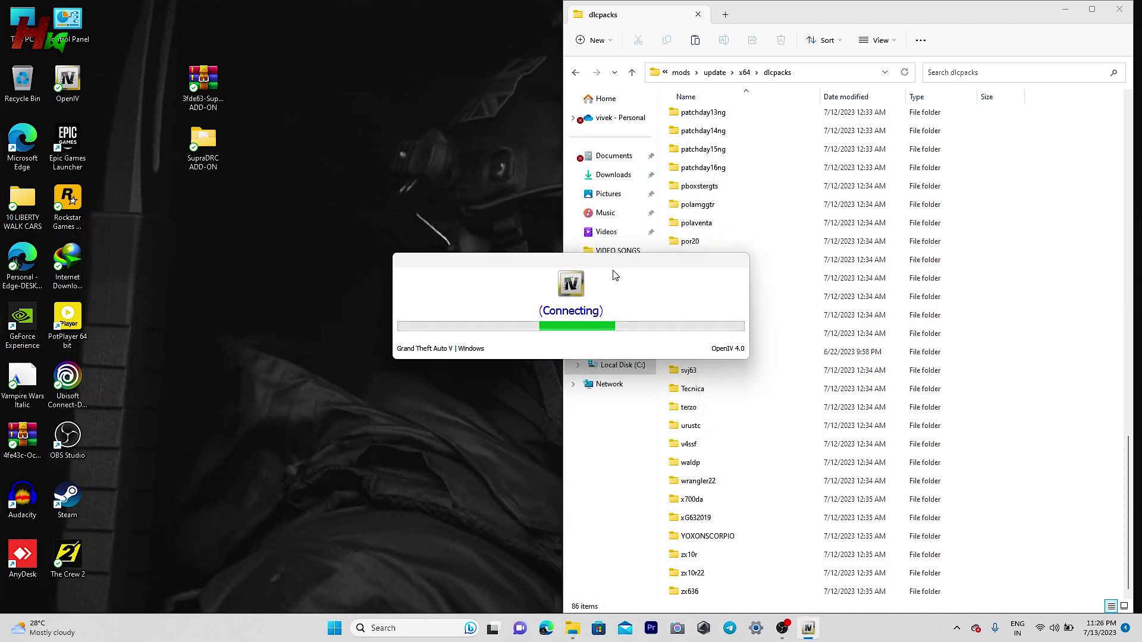
drag(584, 121, 382, 149)
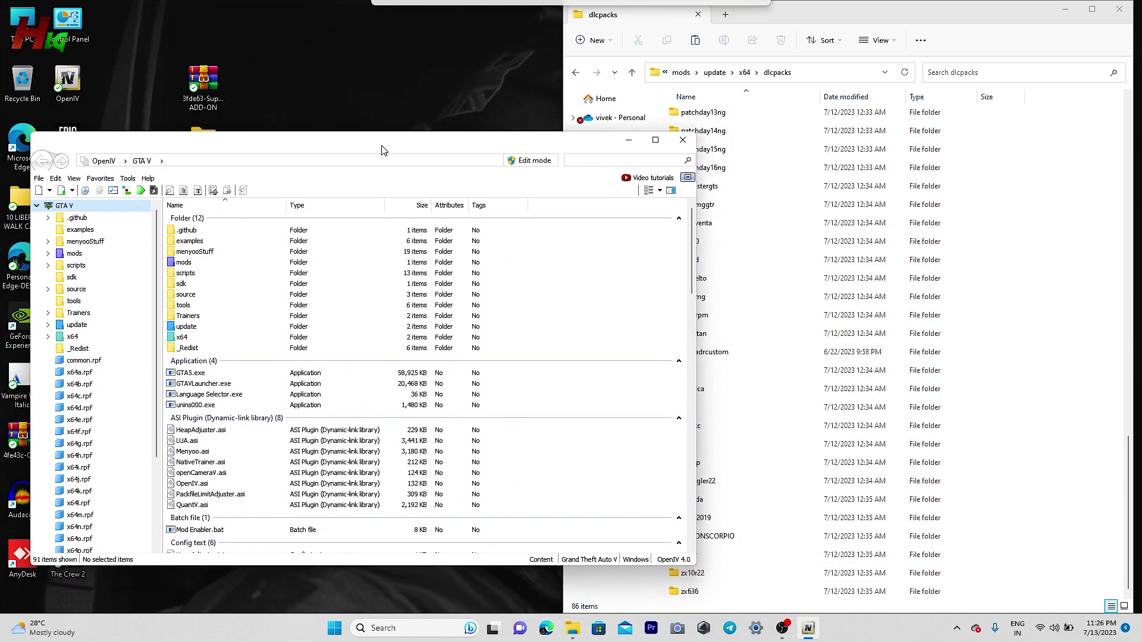
click(525, 161)
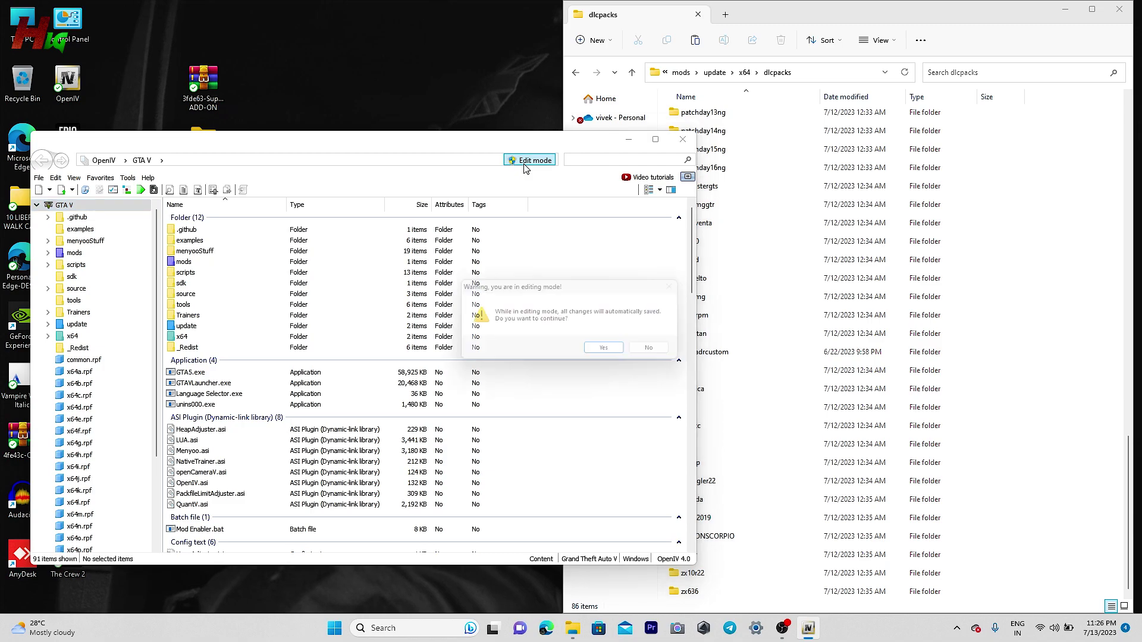
click(613, 353)
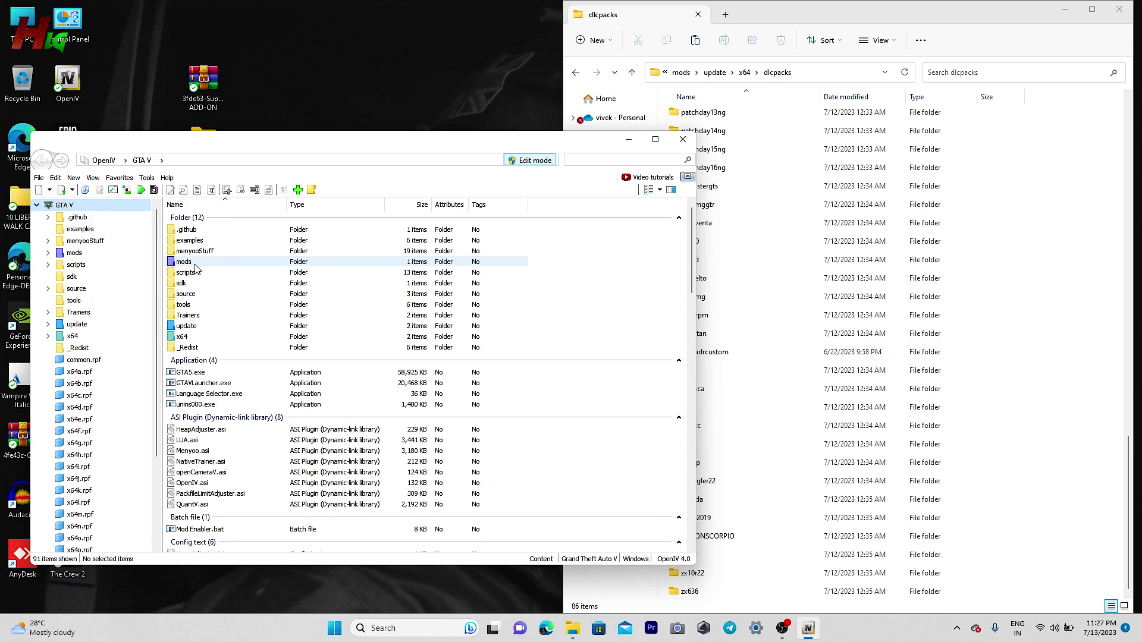
Browse to mods\update\update.rpf\common\data and open dlclist.xml in the text editor.
double_click(216, 267)
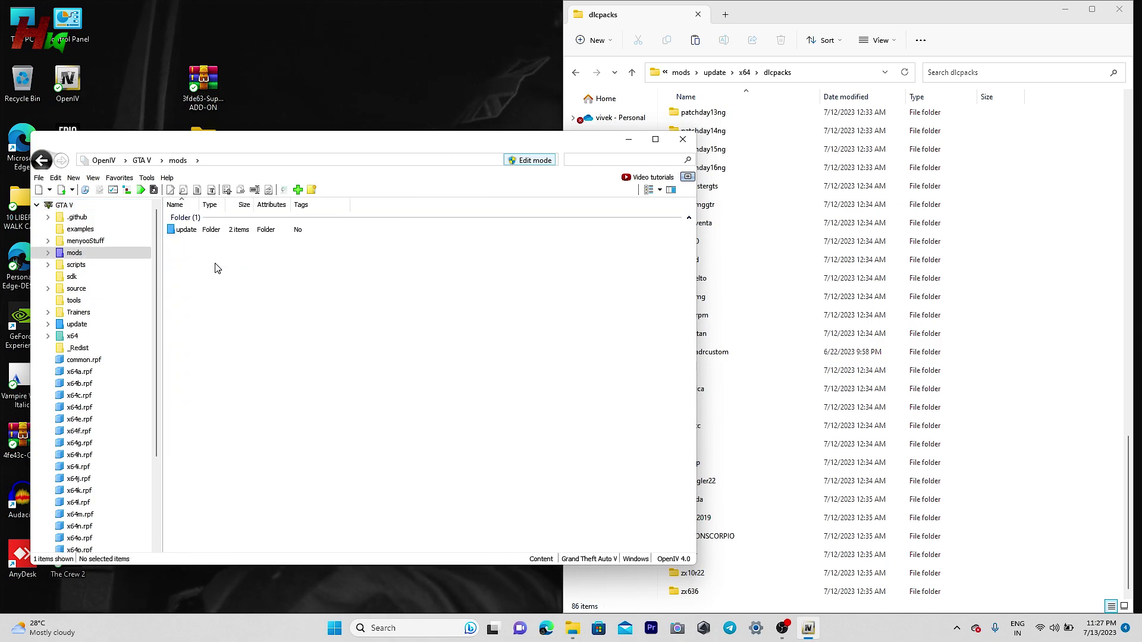
double_click(254, 232)
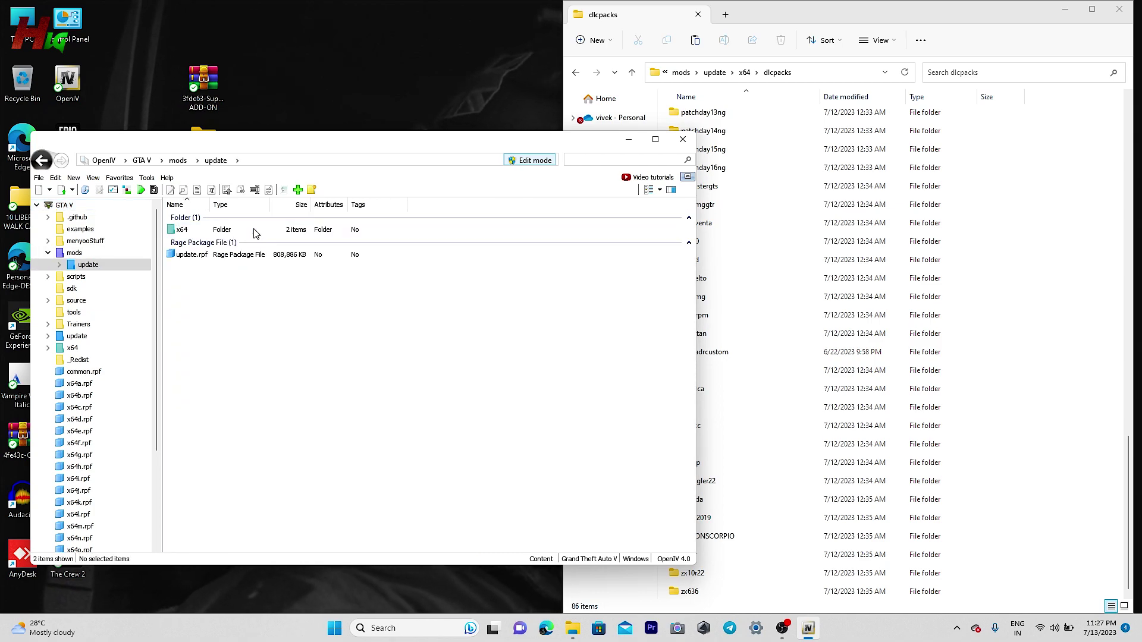
double_click(195, 256)
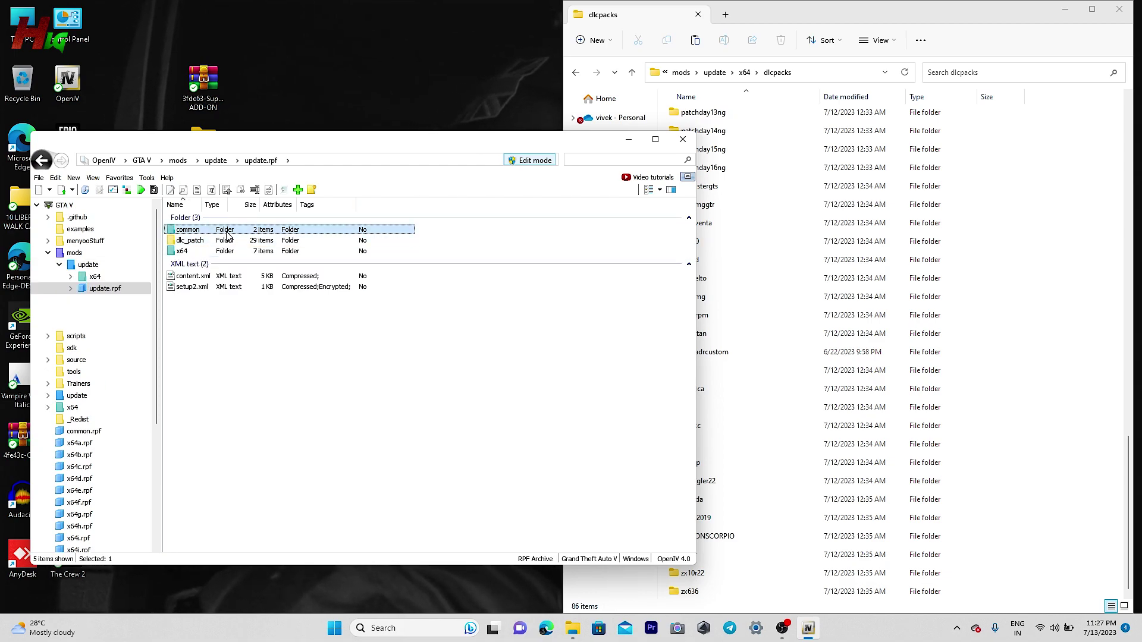
double_click(226, 231)
double_click(183, 230)
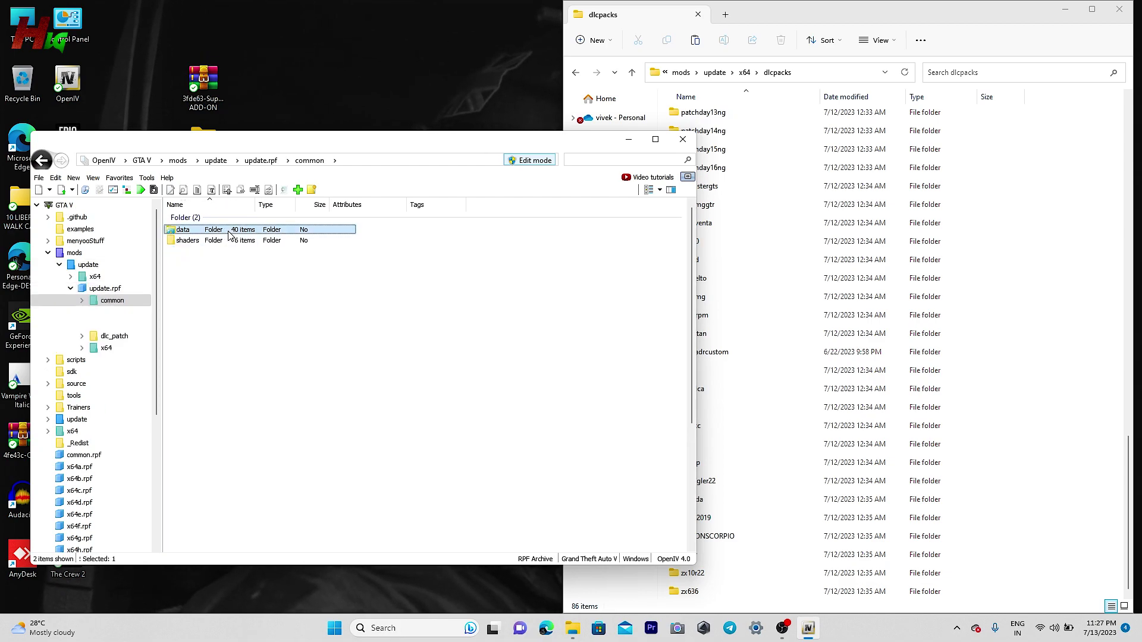
scroll(344, 456, down, 5)
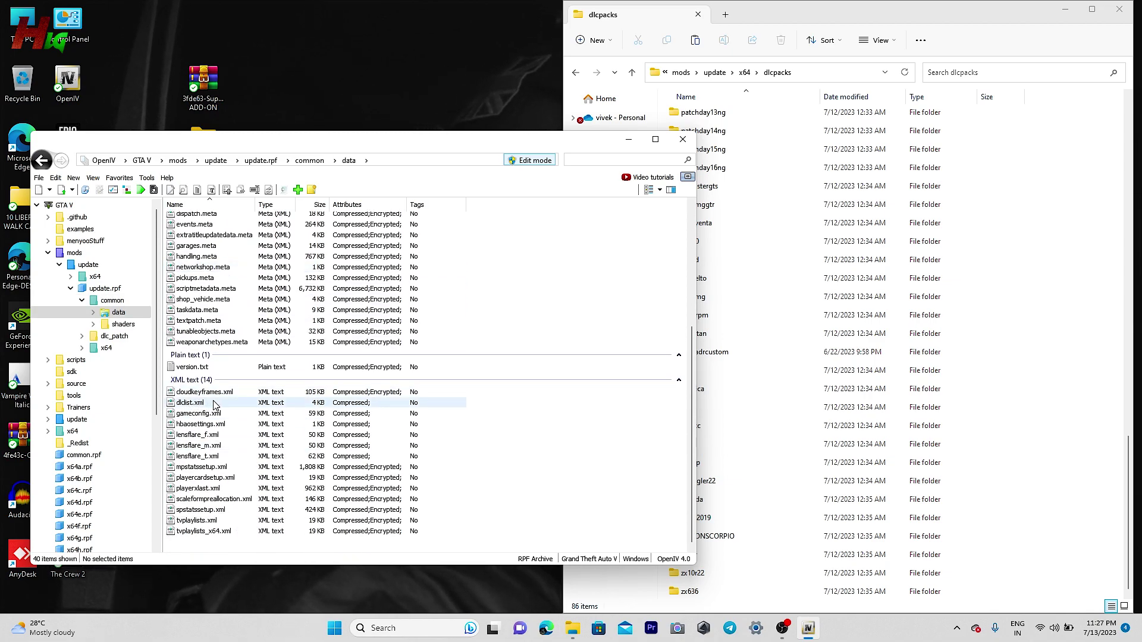
click(232, 406)
right_click(232, 405)
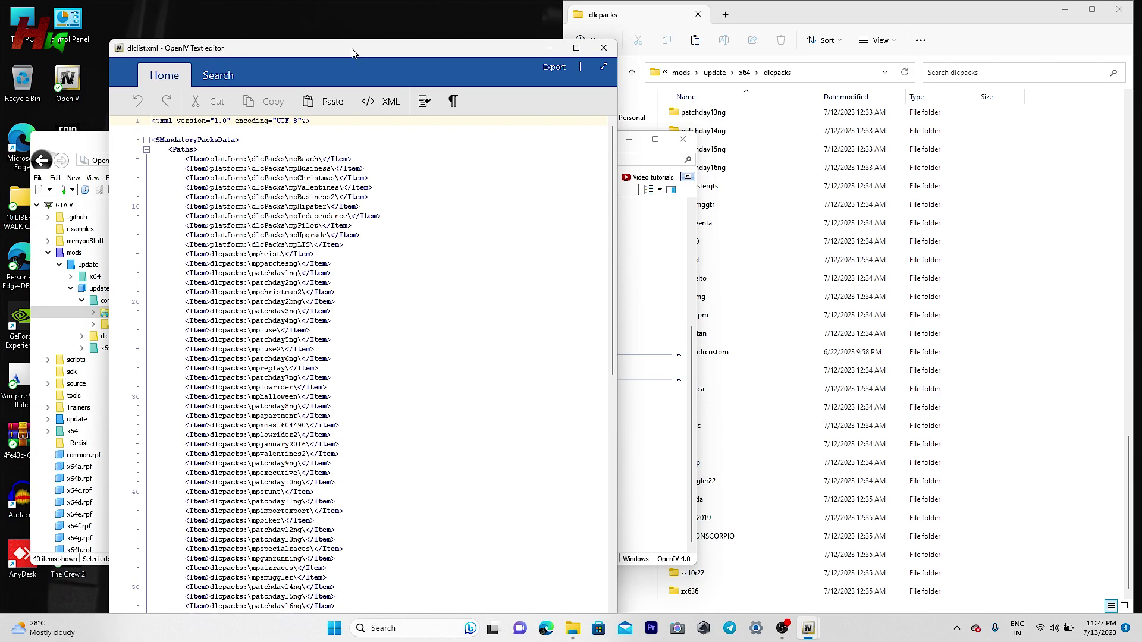
Copy the last item line, the dlcpacks:\s11cmg\ entry, near the end of dlclist.xml.
drag(352, 51, 323, 18)
scroll(328, 342, down, 13)
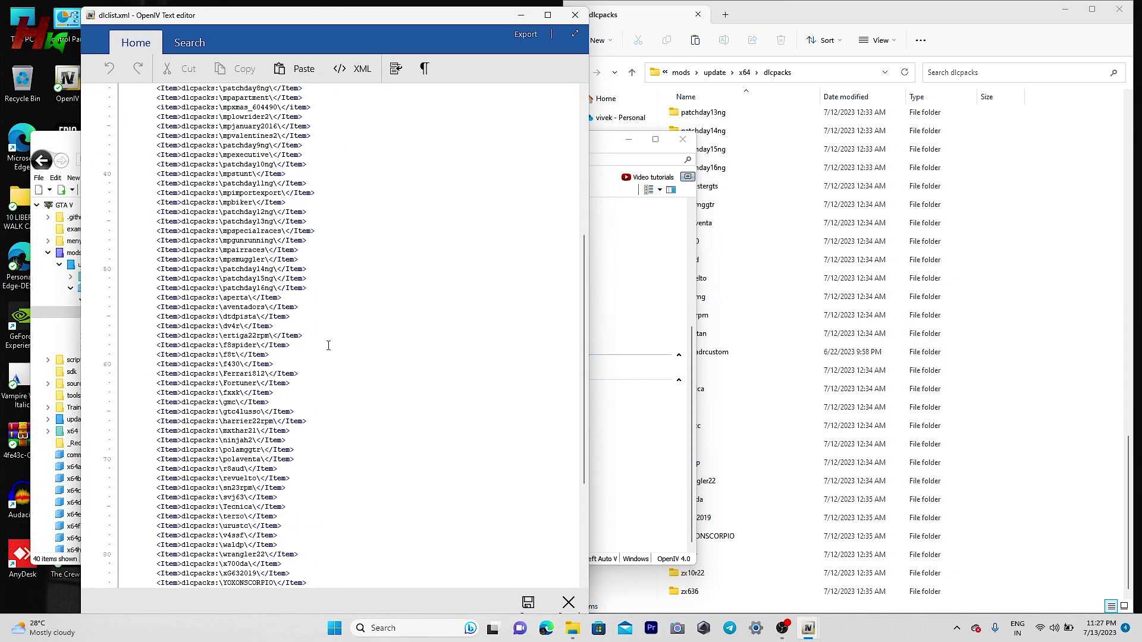
scroll(328, 346, down, 4)
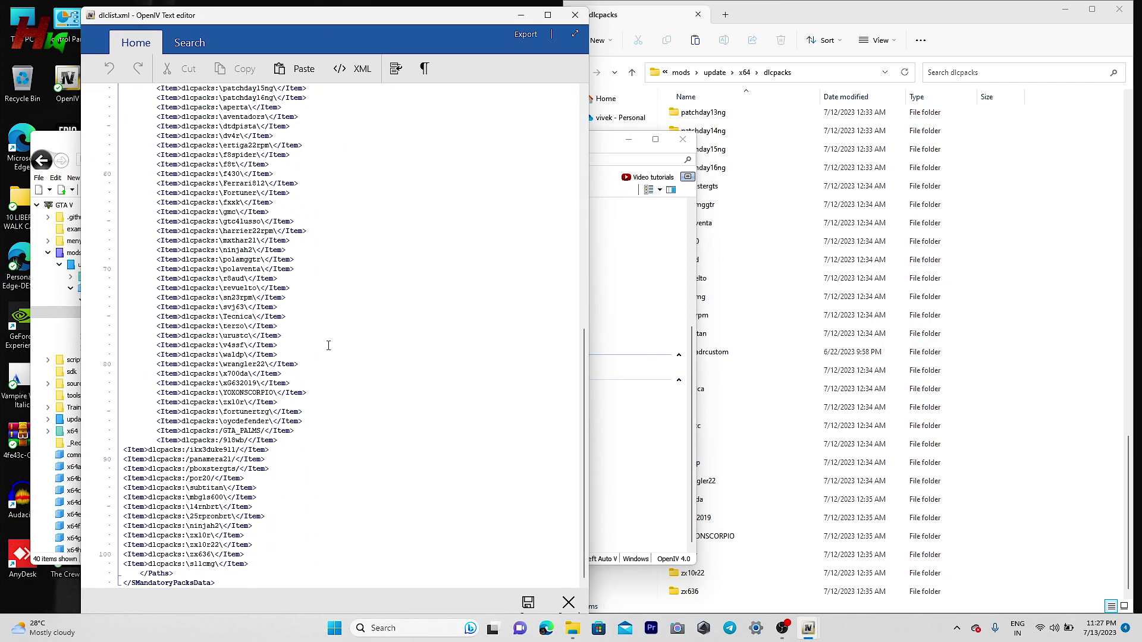
click(962, 24)
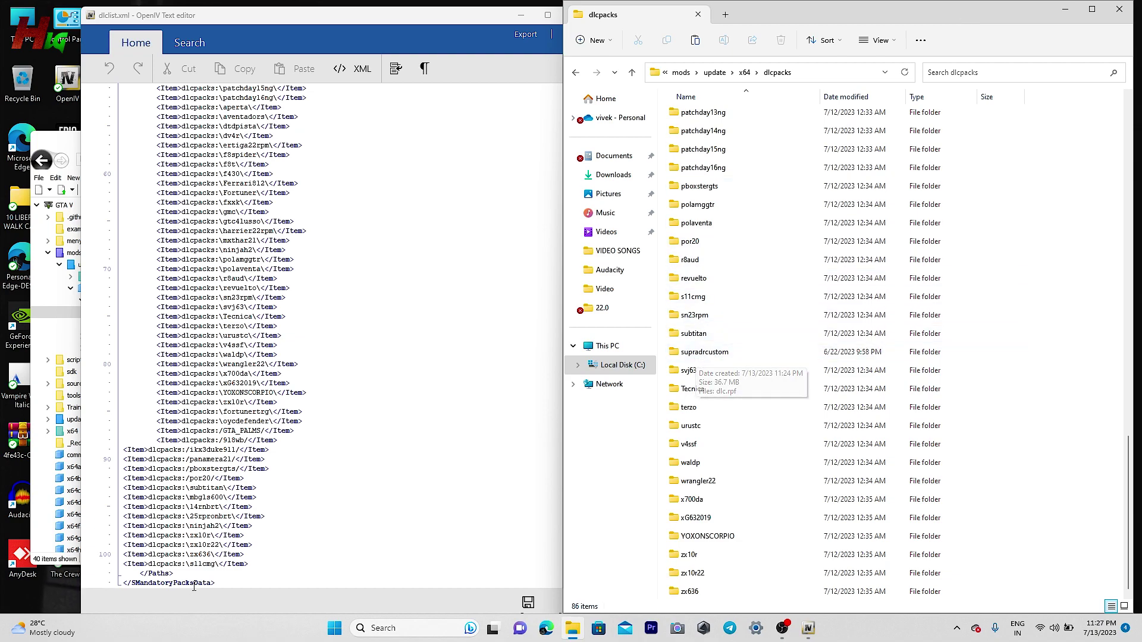
click(259, 567)
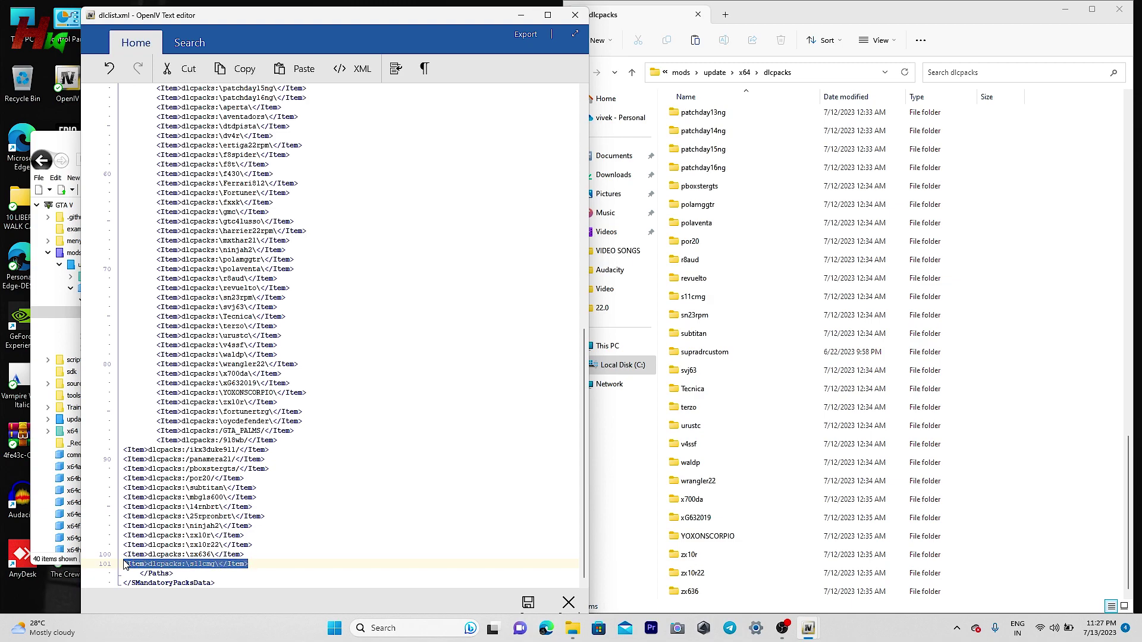
right_click(145, 572)
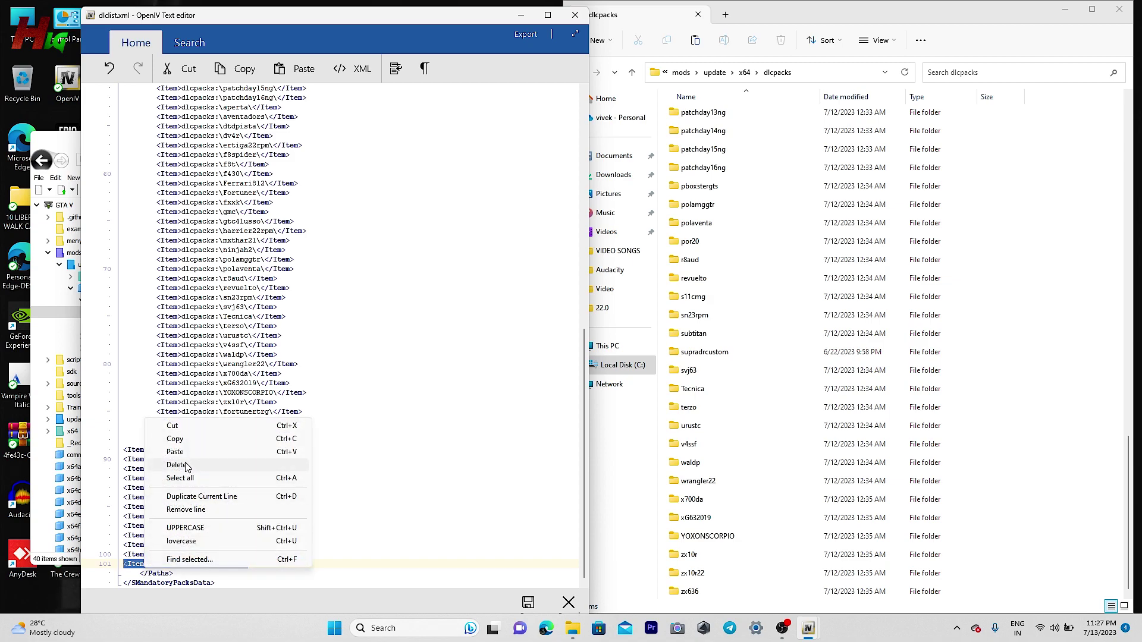
click(179, 440)
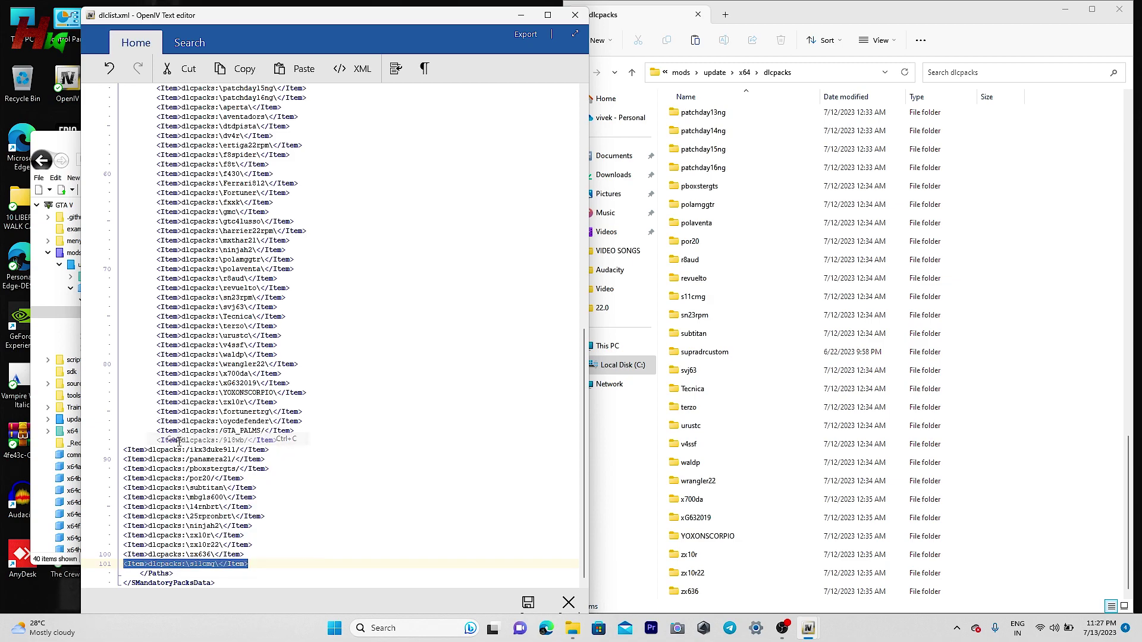
Add the line <Item>dlcpacks:\supradrcustom\</Item> directly below the s11cmg entry and save dlclist.xml.
click(262, 565)
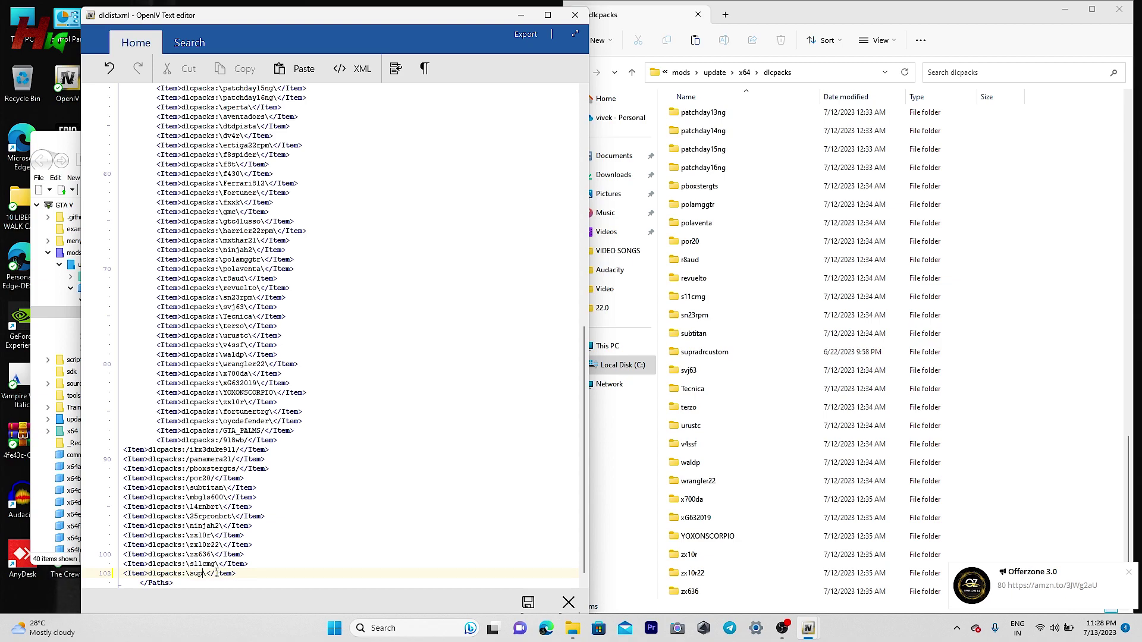
text(drcustom)
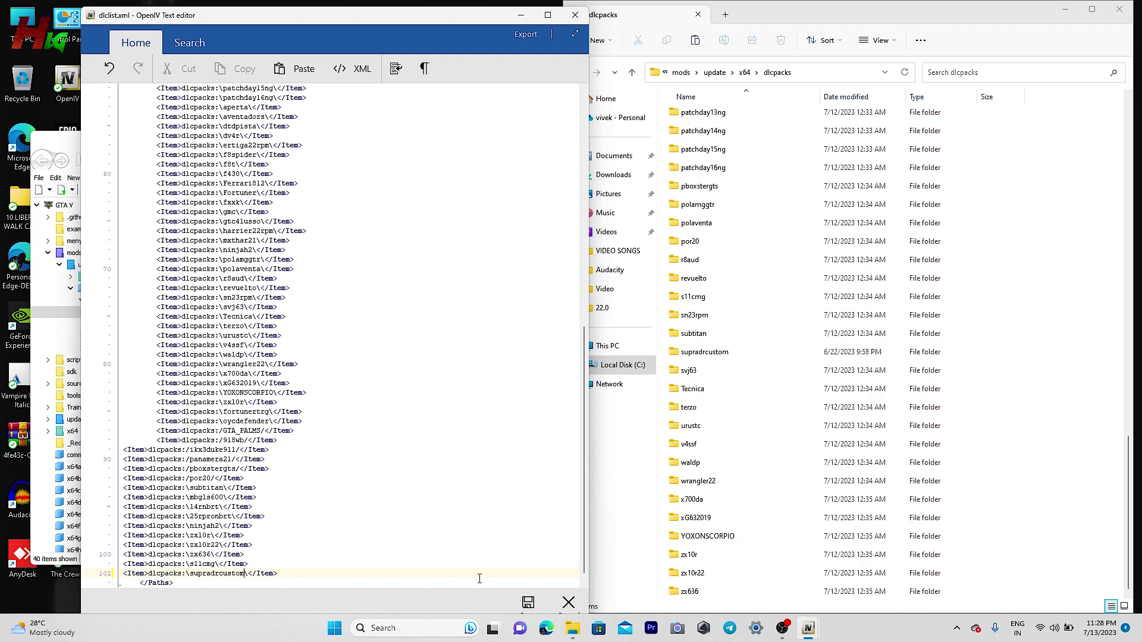
click(528, 603)
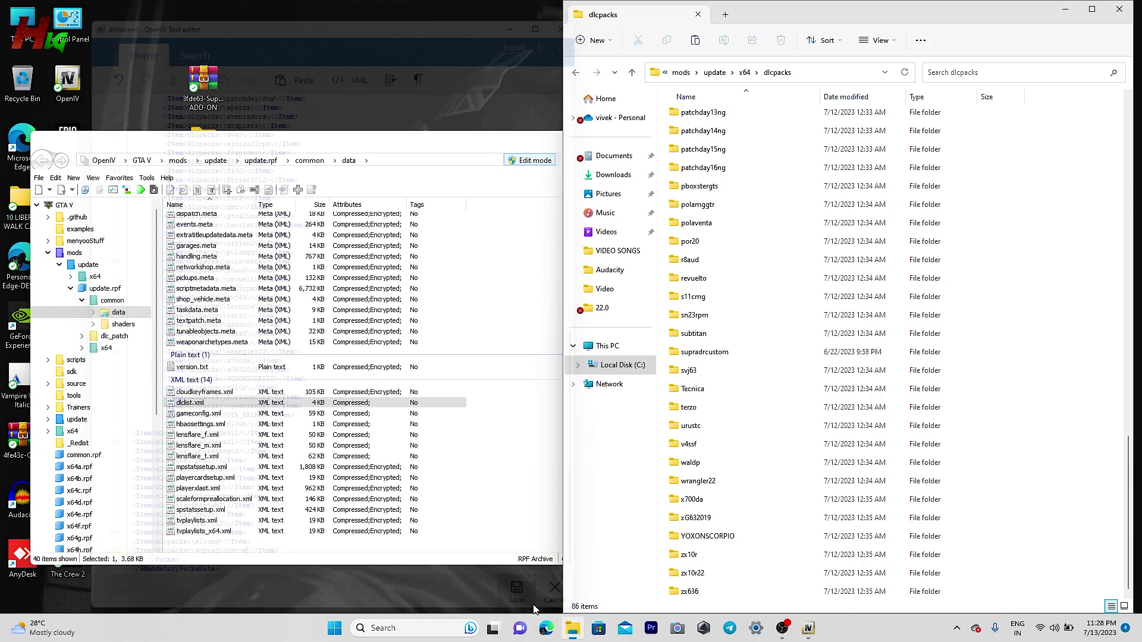
Close OpenIV and the dlcpacks folder window, and dismiss the desktop notification.
click(470, 143)
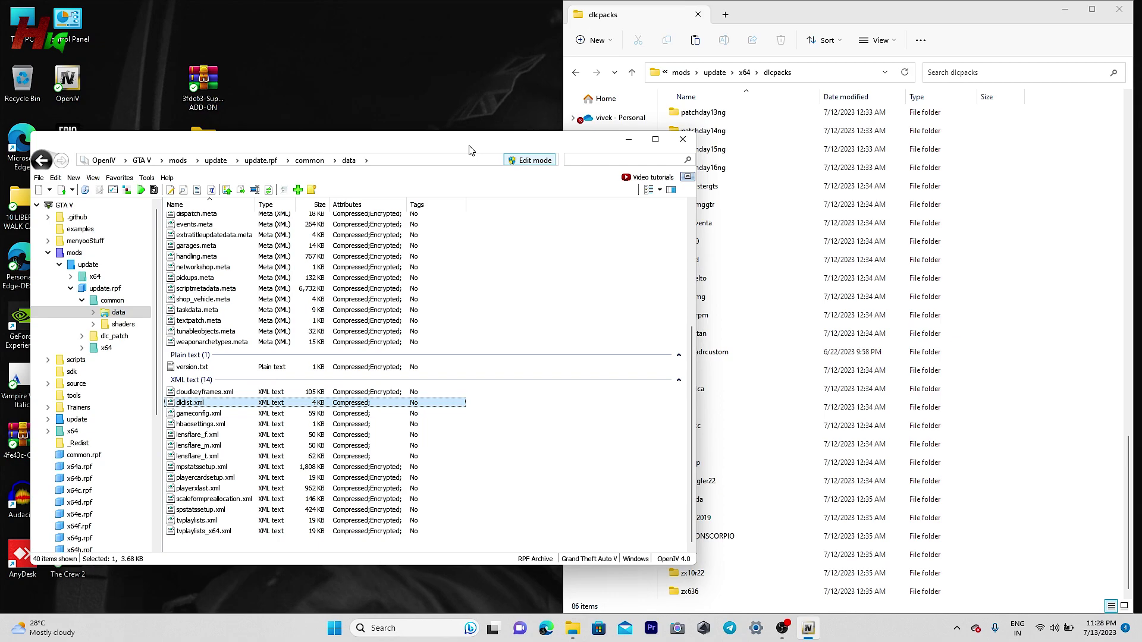
click(678, 142)
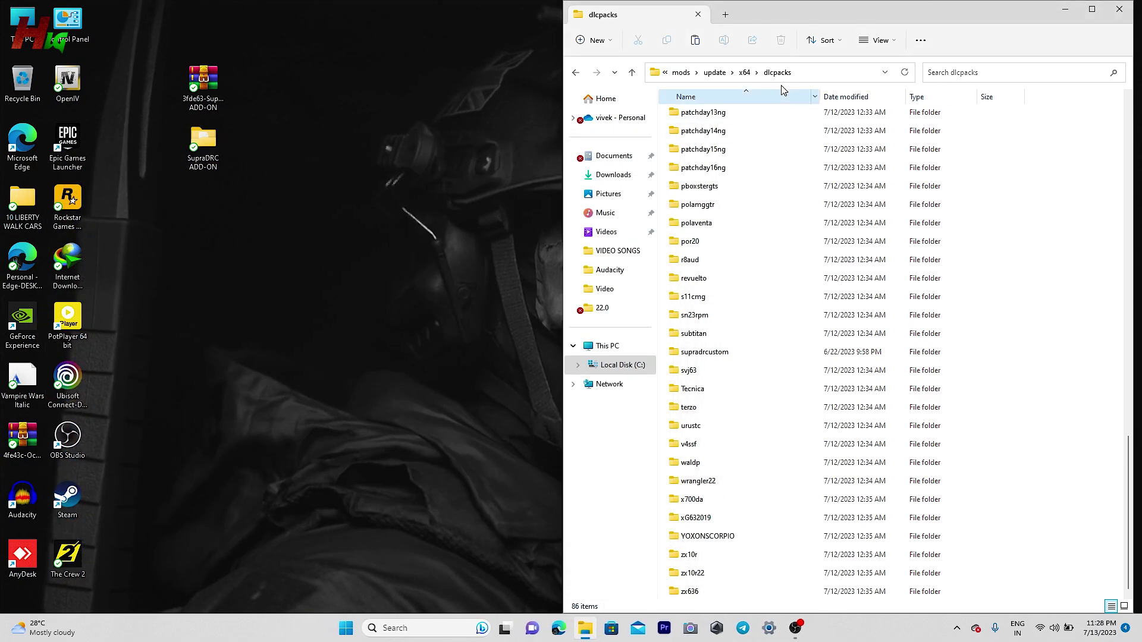
click(1110, 13)
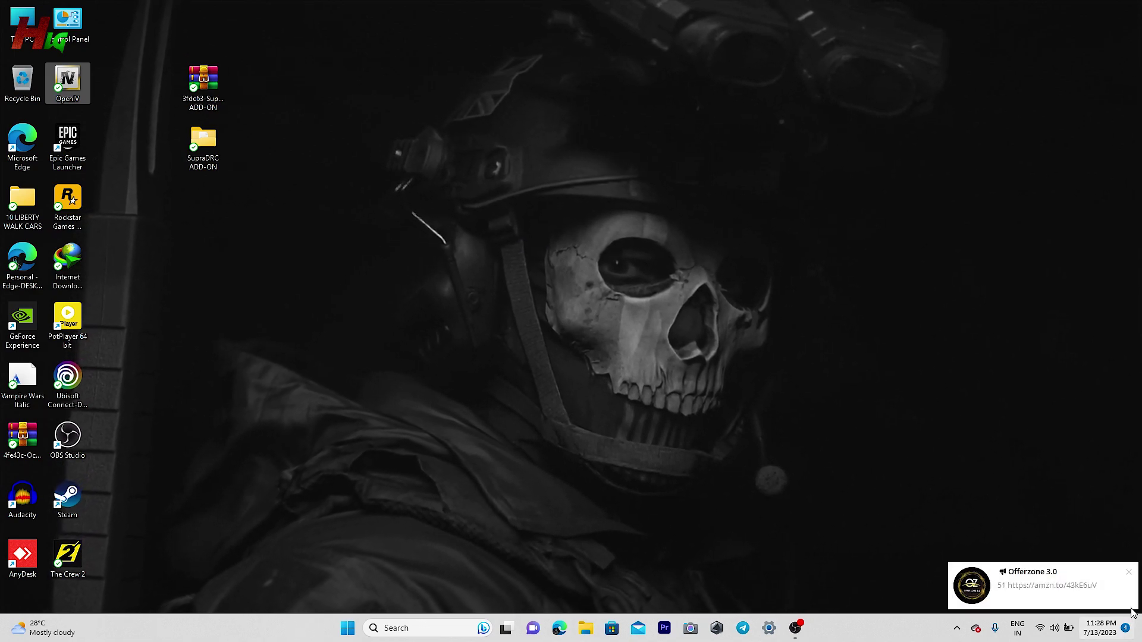
click(1130, 574)
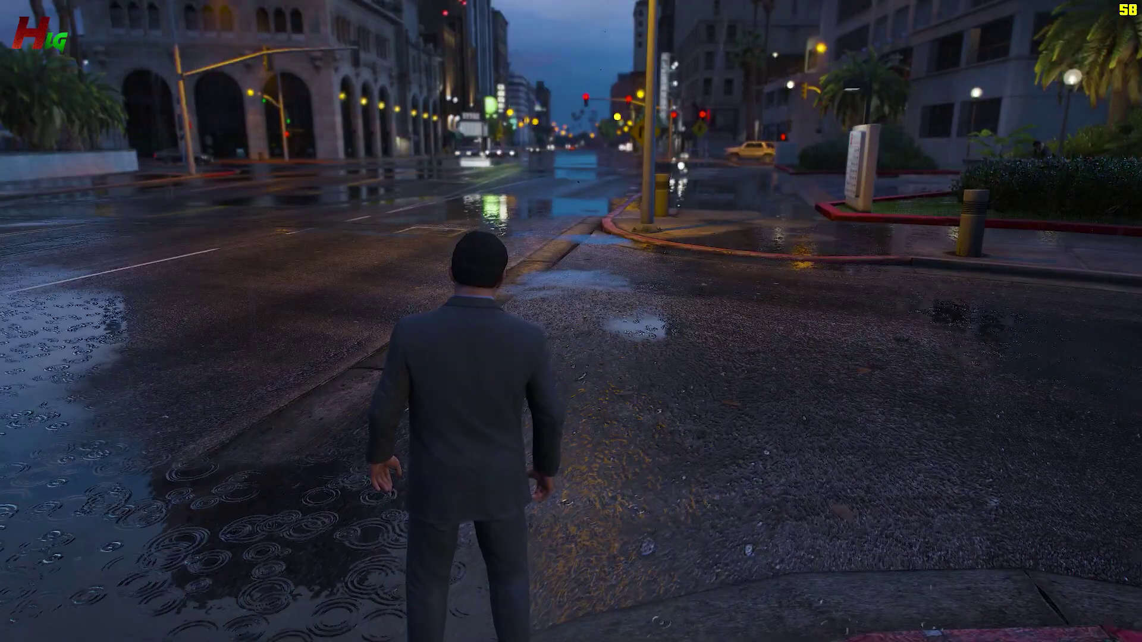
Switch to Grand Theft Auto V, bring up the Menyoo trainer and go to Vehicle Spawner under Vehicle Options.
key(F8)
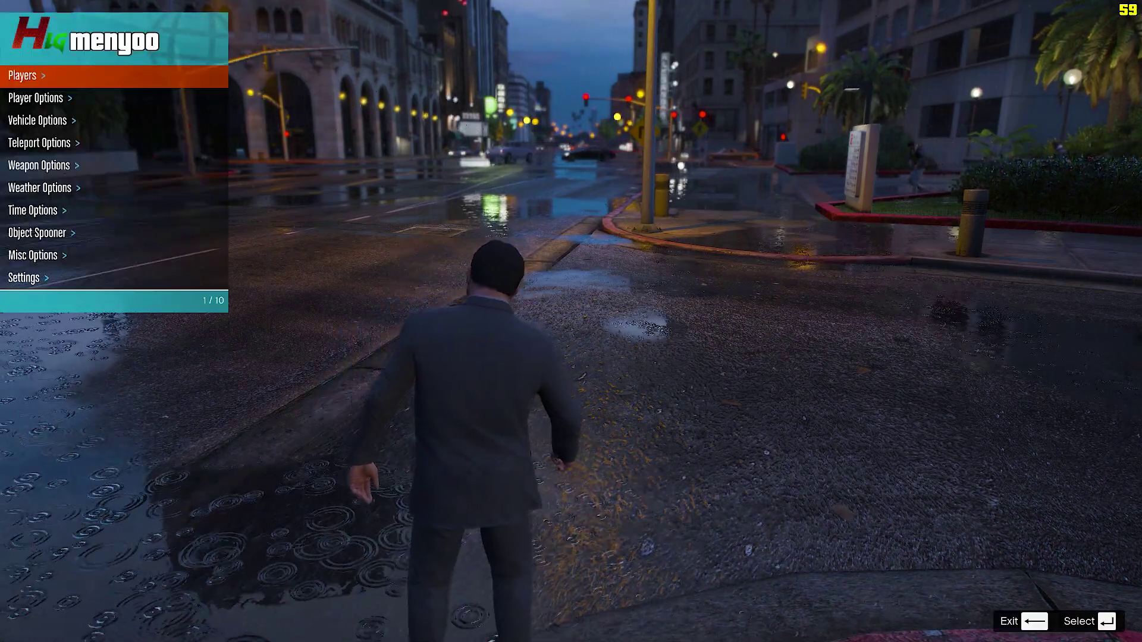
key(Down)
key(Down)
key(Return)
key(Down)
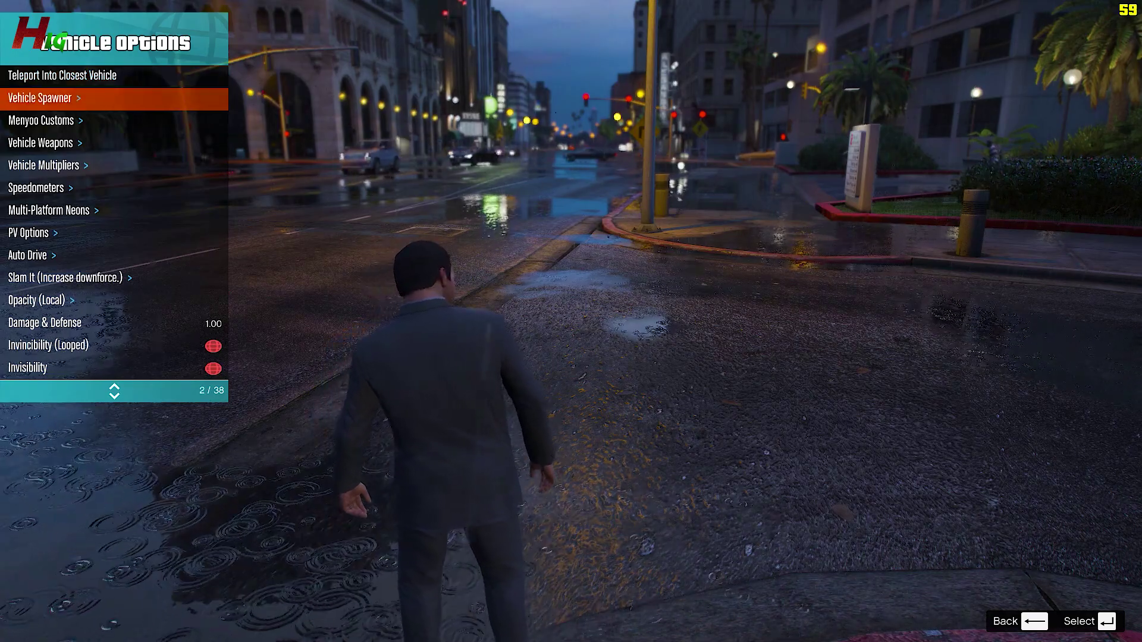
key(Return)
Check the Super category of the vehicle spawner, go back and open the Sports category.
key(Down)
key(Down)
key(Down)
key(Down)
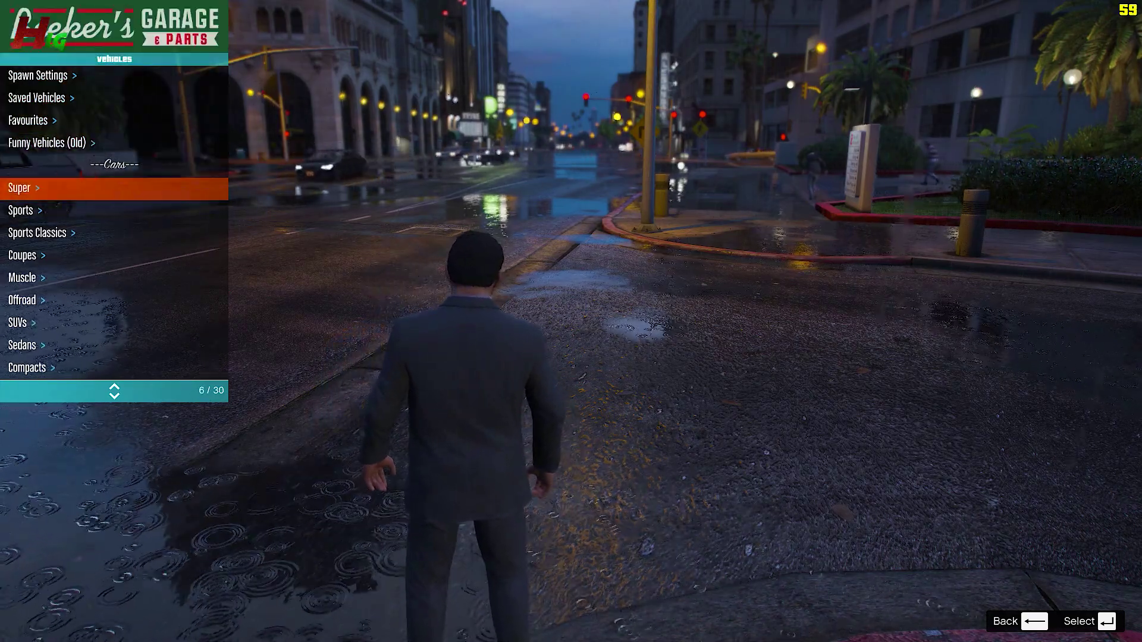
key(Return)
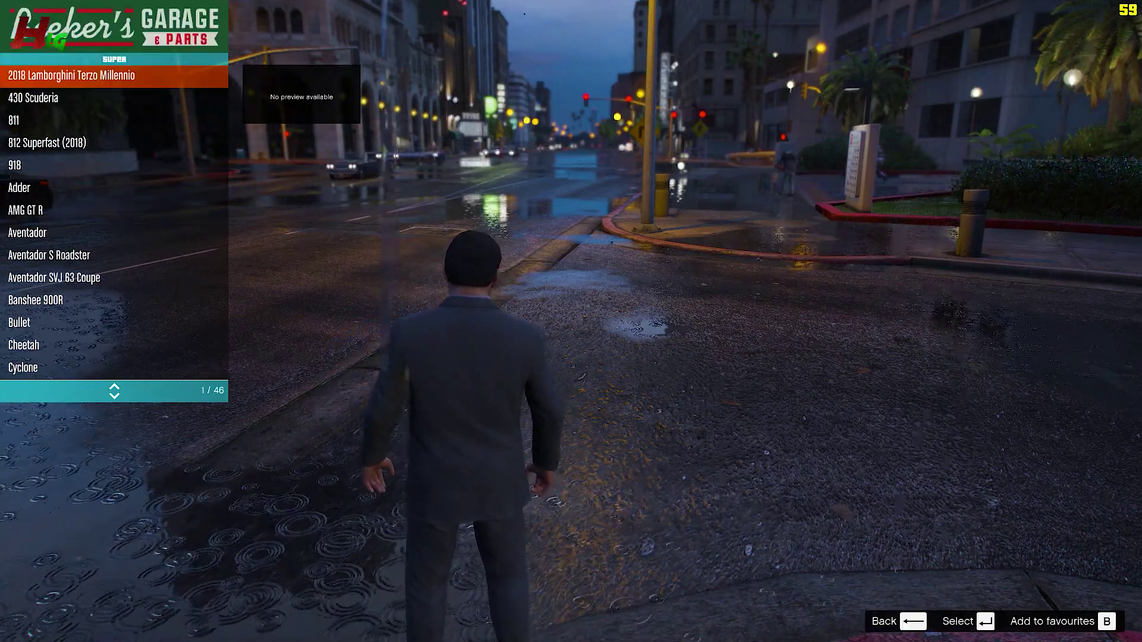
key(BackSpace)
key(Down)
key(Return)
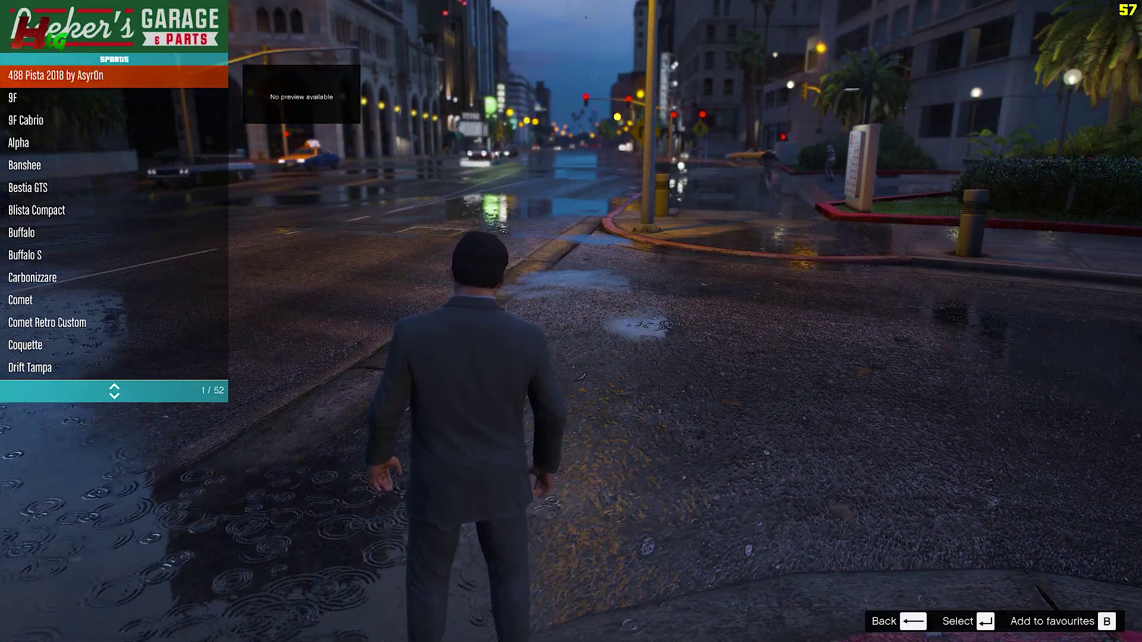
Spawn the supraDRCust car from the Sports category and close the trainer menu.
key(Down)
key(Down)
key(Down)
key(Down)
key(Down)
key(Down)
key(Down)
key(Down)
key(Down)
key(Down)
key(Down)
key(Down)
key(Down)
key(Down)
key(Down)
key(Down)
key(Down)
key(Down)
key(Down)
key(Down)
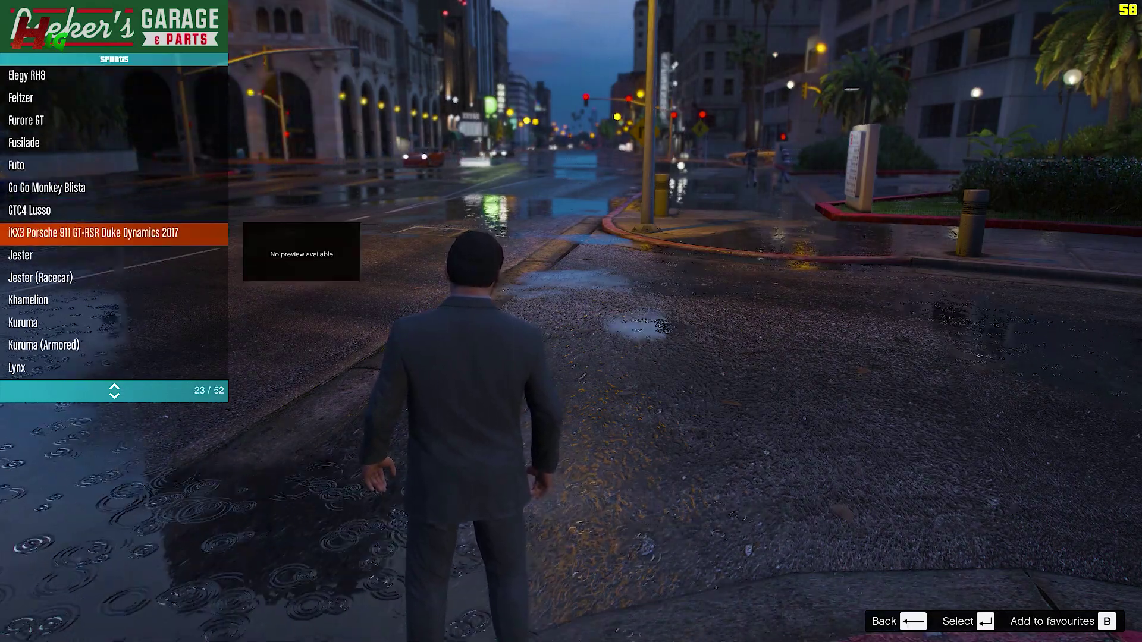
key(Down)
key(Down)
key(Down)
key(Down)
key(Down)
key(Down)
key(Down)
key(Down)
key(Down)
key(Down)
key(Down)
key(Down)
key(Down)
key(Down)
key(Down)
key(Down)
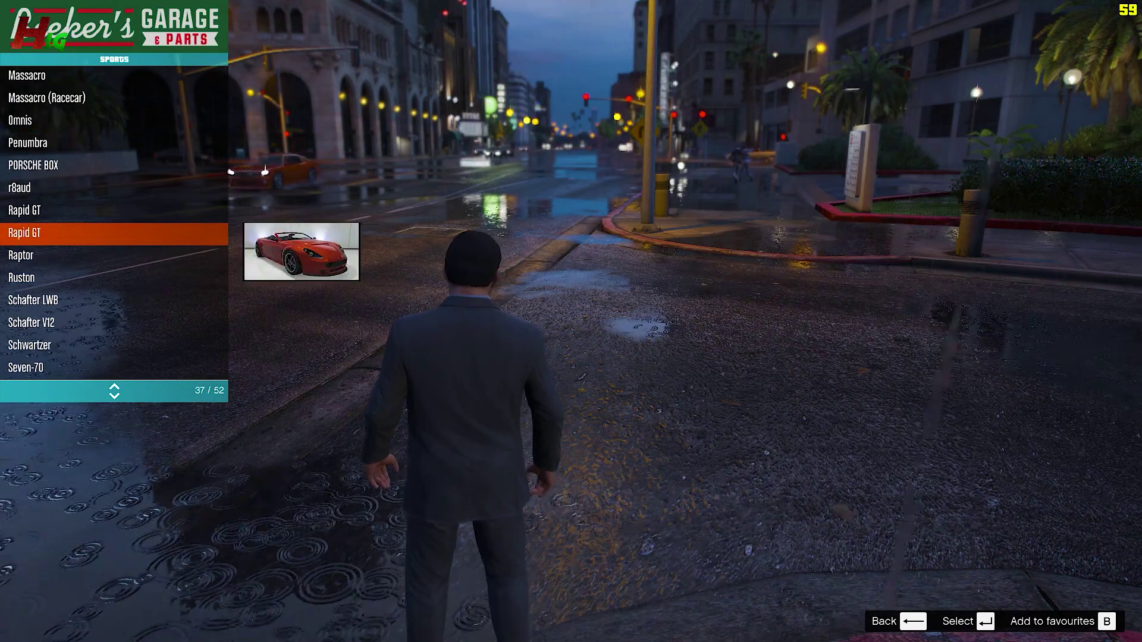
key(Down)
key(Down)
key(Down)
key(Down)
key(Down)
key(Down)
key(Down)
key(Down)
key(Down)
key(Down)
key(Up)
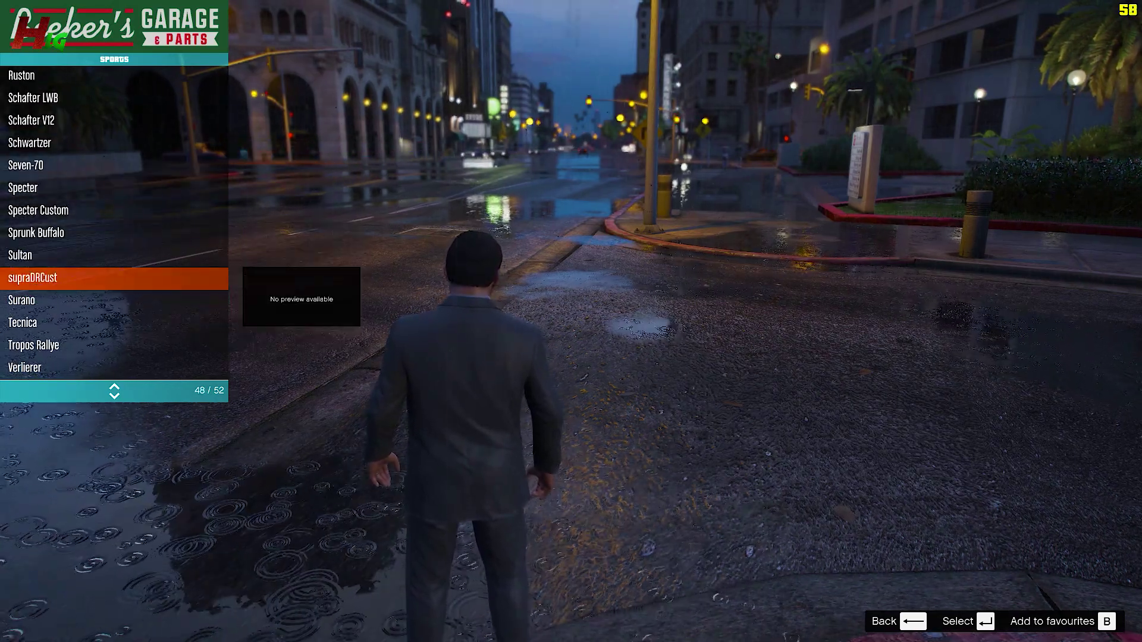
key(Return)
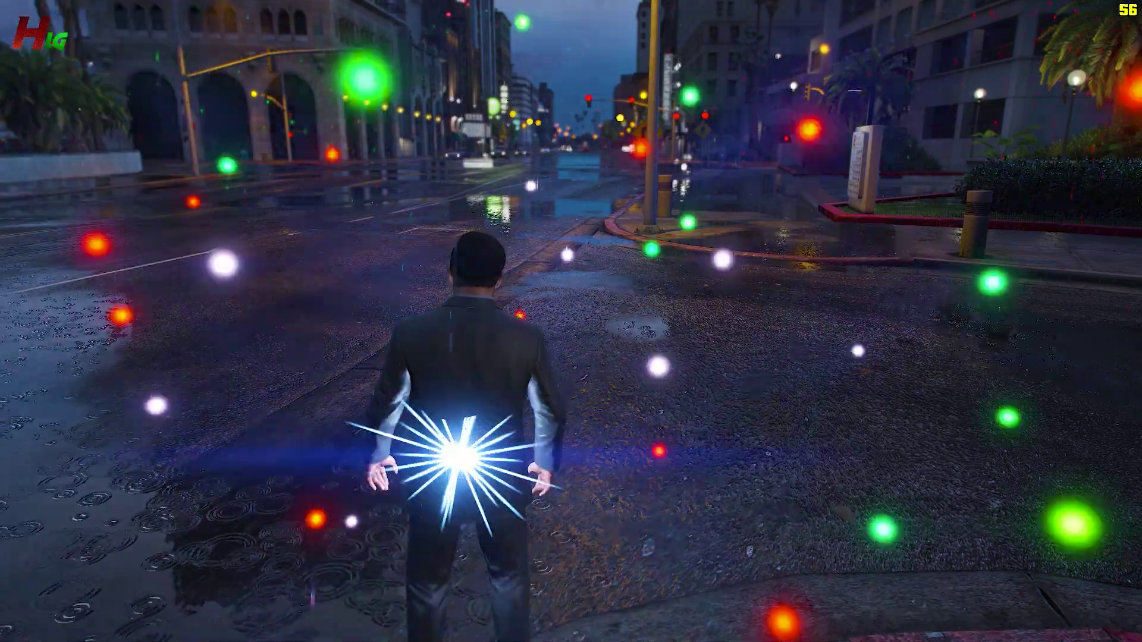
key(F8)
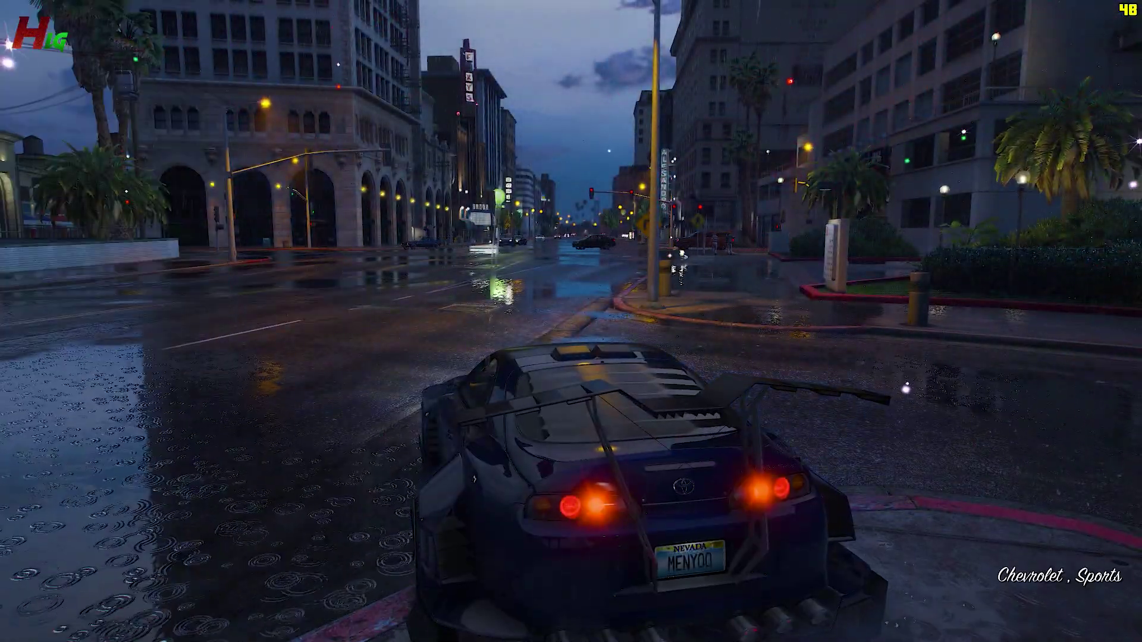
key(q)
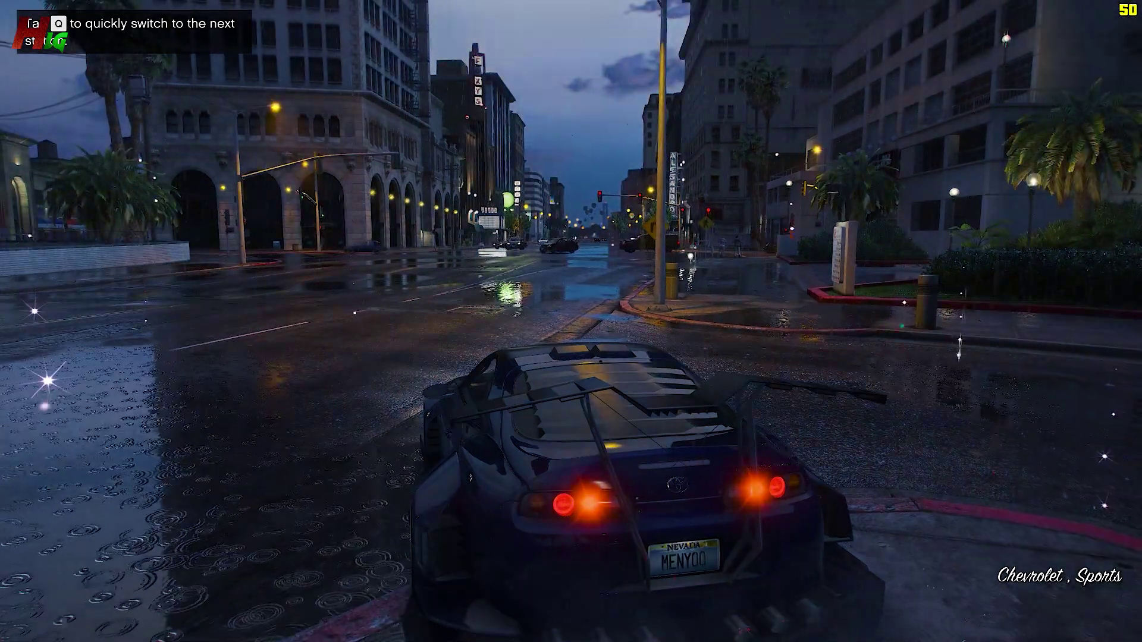